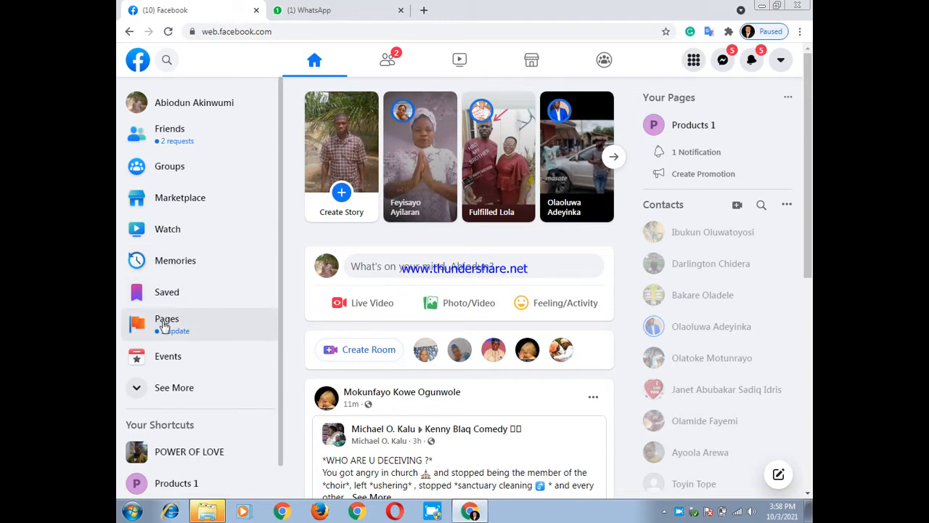
Expand the full list of home shortcuts, open Ads in a separate browser tab, and switch to that tab
scroll(166, 326, down, 1)
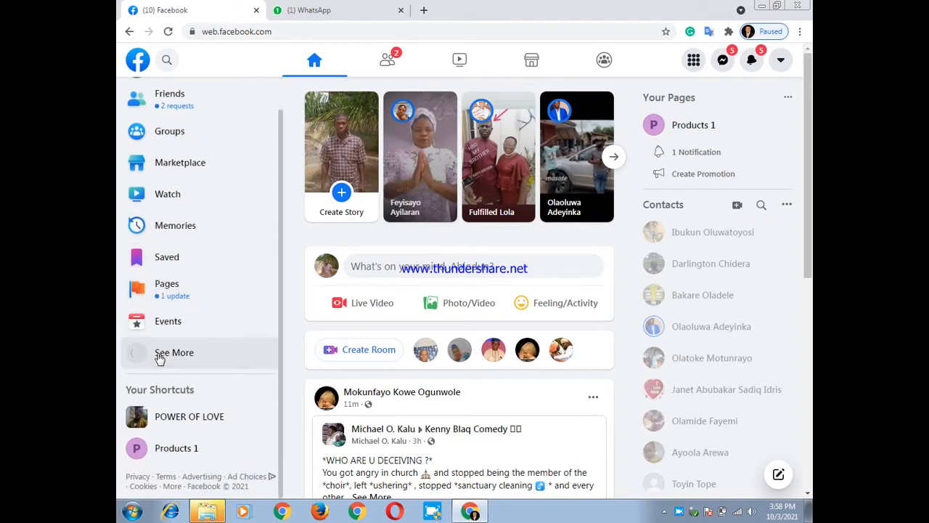
click(160, 356)
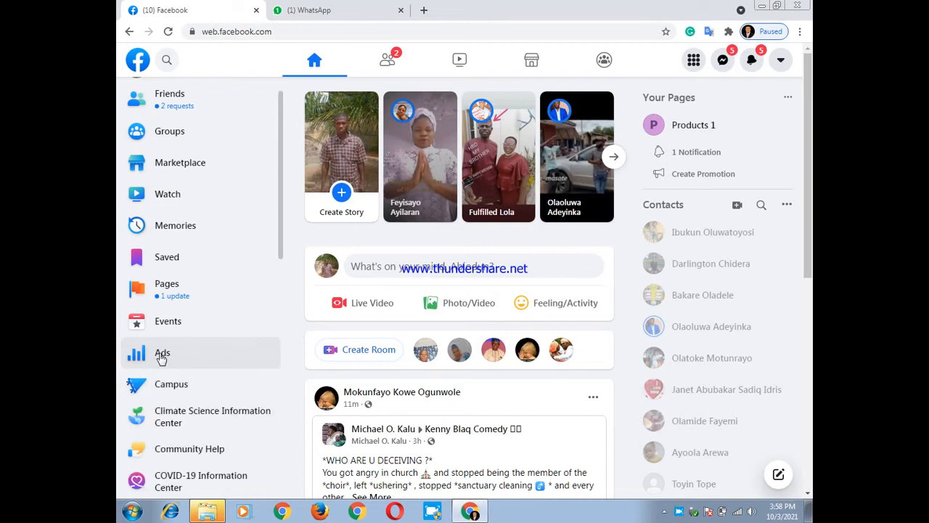
right_click(161, 356)
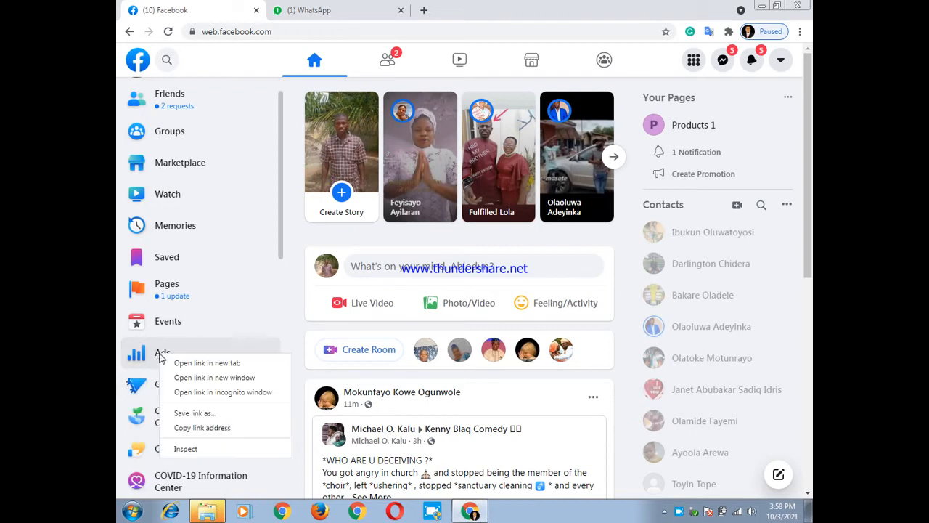
click(192, 362)
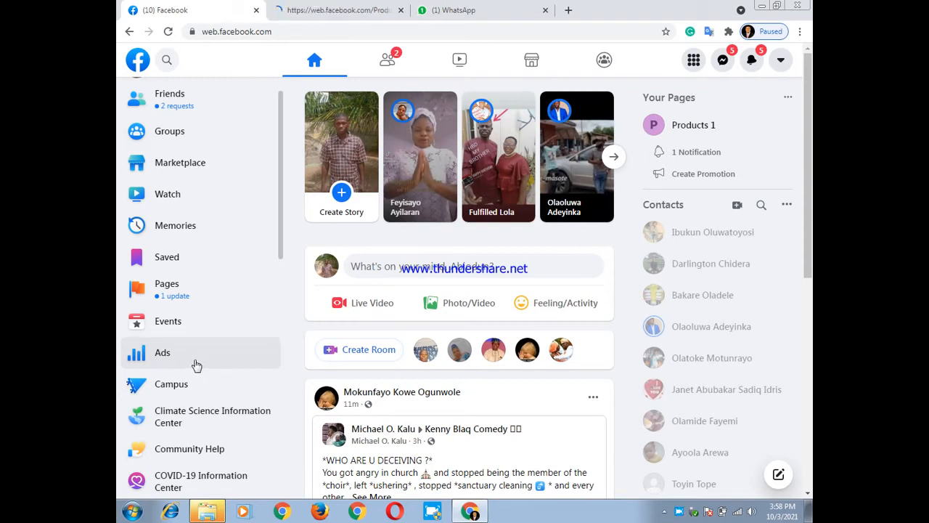
click(336, 11)
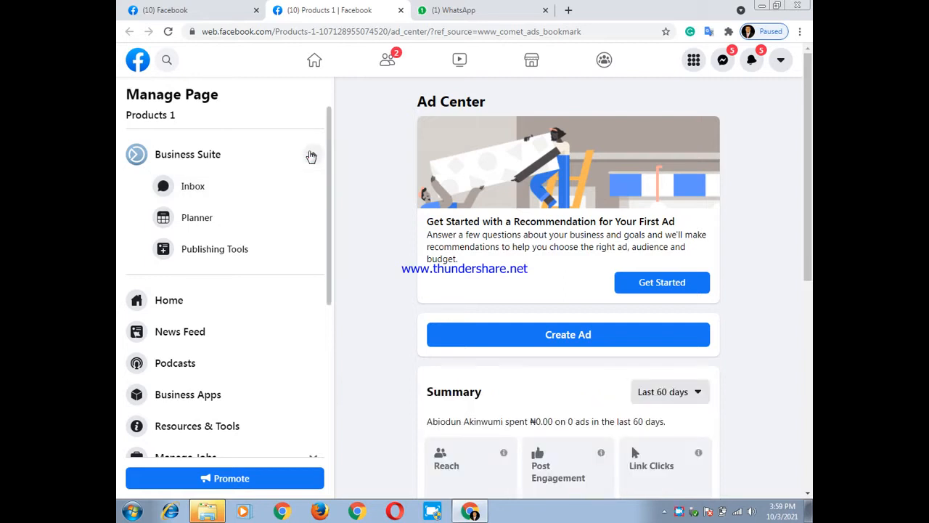
Look through the management options of the Products 1 page, open its Page Settings, and review the setting categories and general options
click(311, 157)
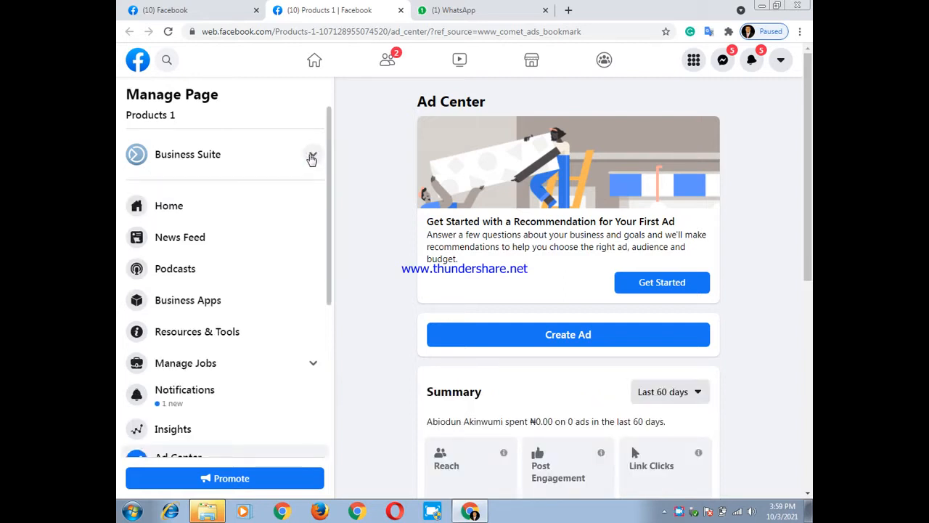
click(311, 159)
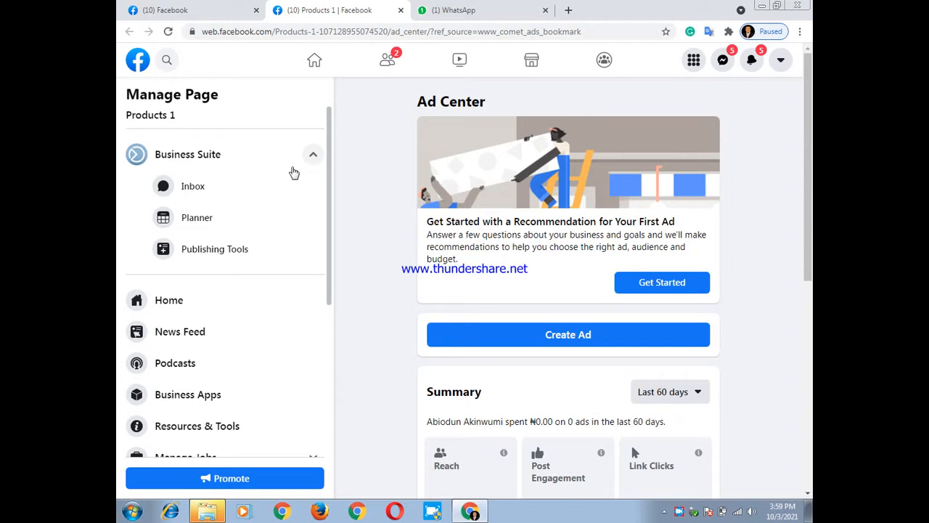
scroll(290, 172, down, 3)
scroll(223, 312, down, 1)
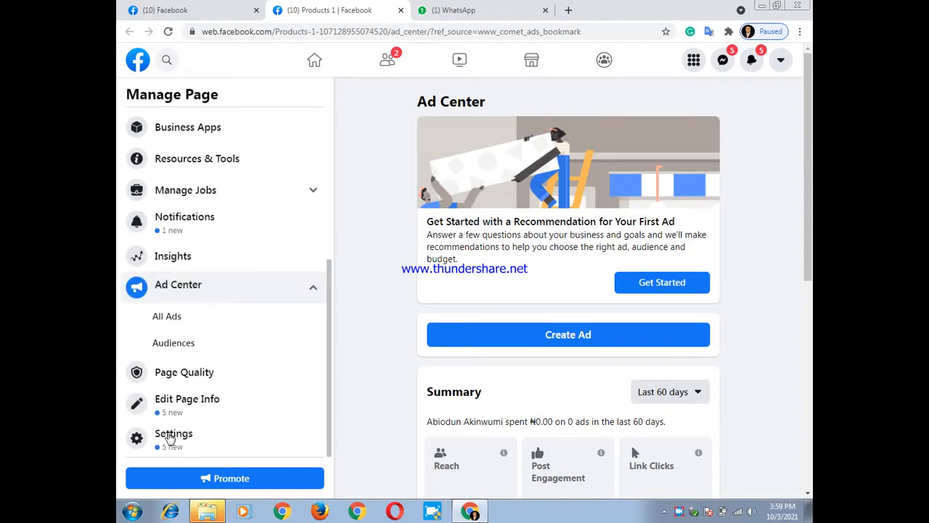
click(167, 434)
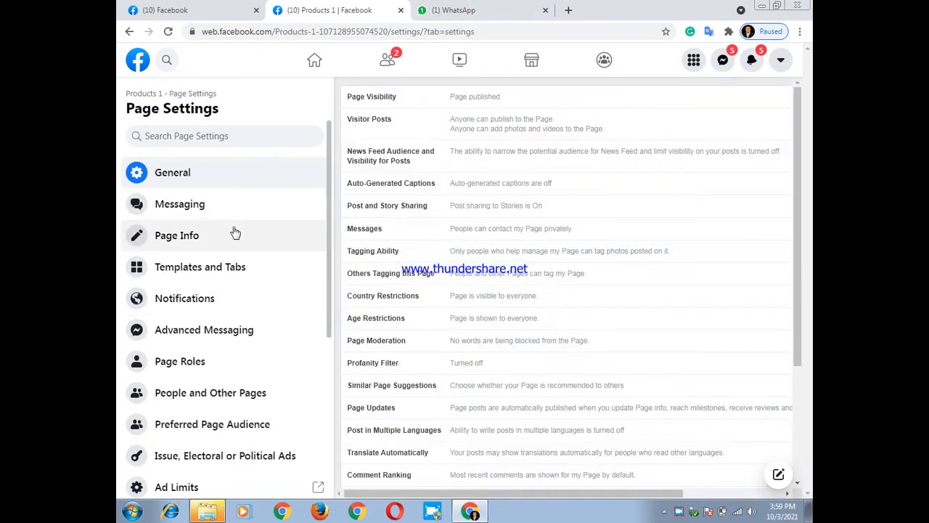
scroll(235, 233, down, 4)
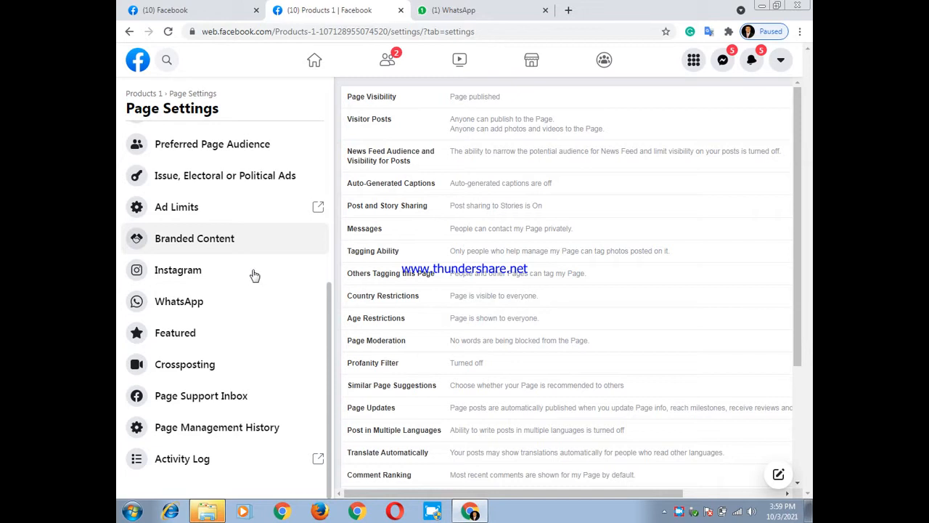
scroll(228, 231, up, 5)
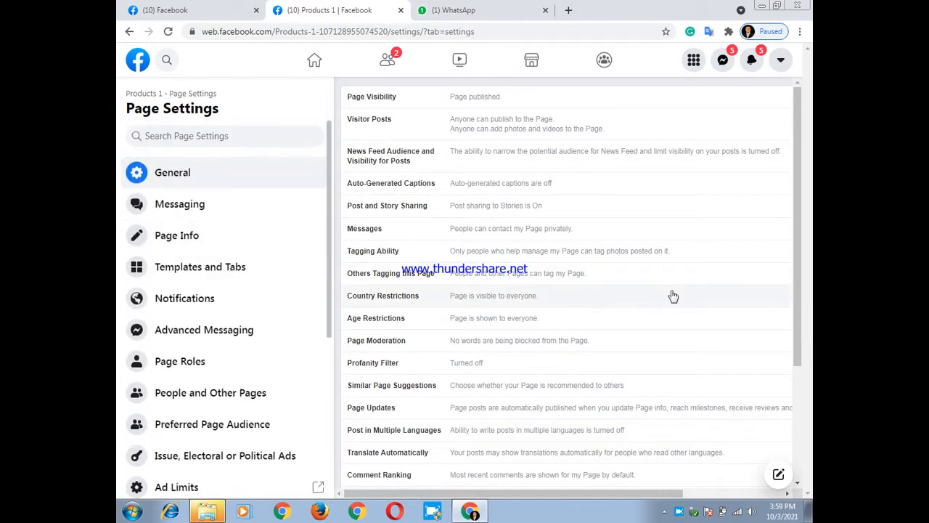
scroll(670, 294, down, 3)
scroll(672, 294, up, 3)
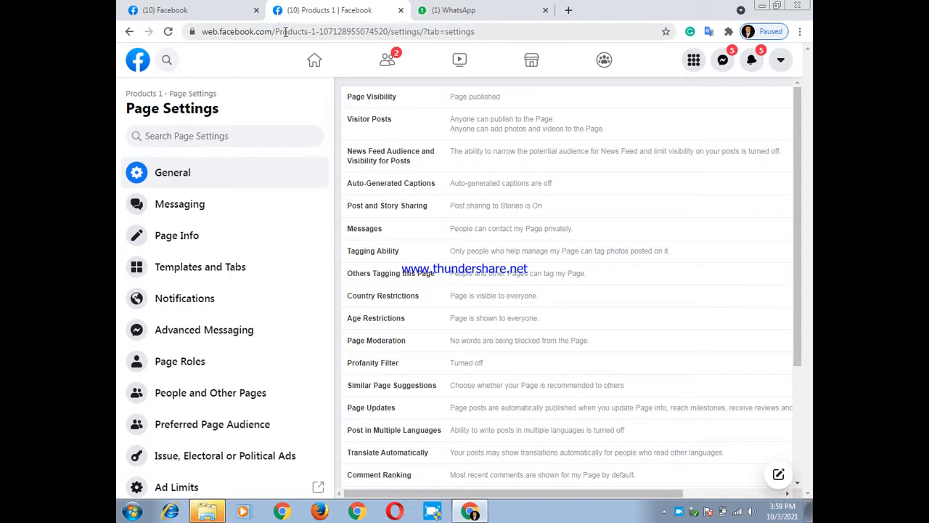
Go to the web address facebook.com/ads/manager in the current tab
click(284, 32)
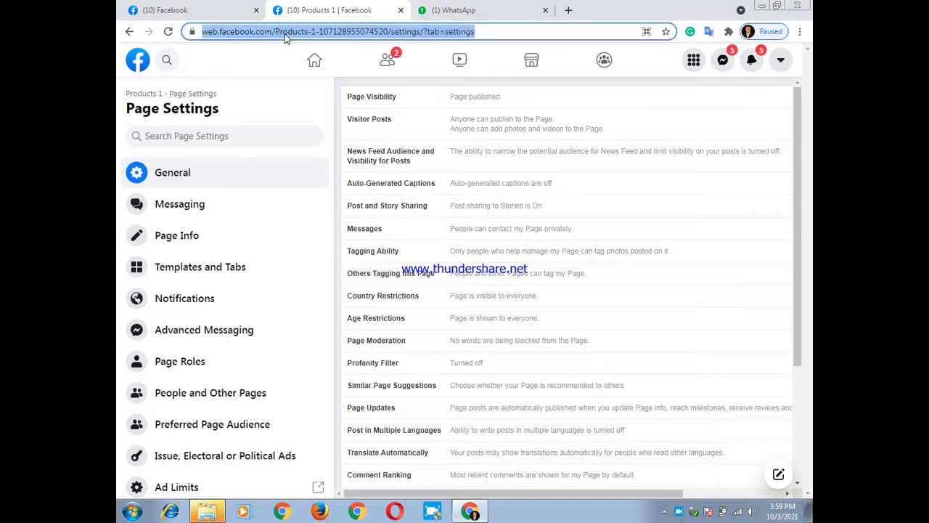
text(fac)
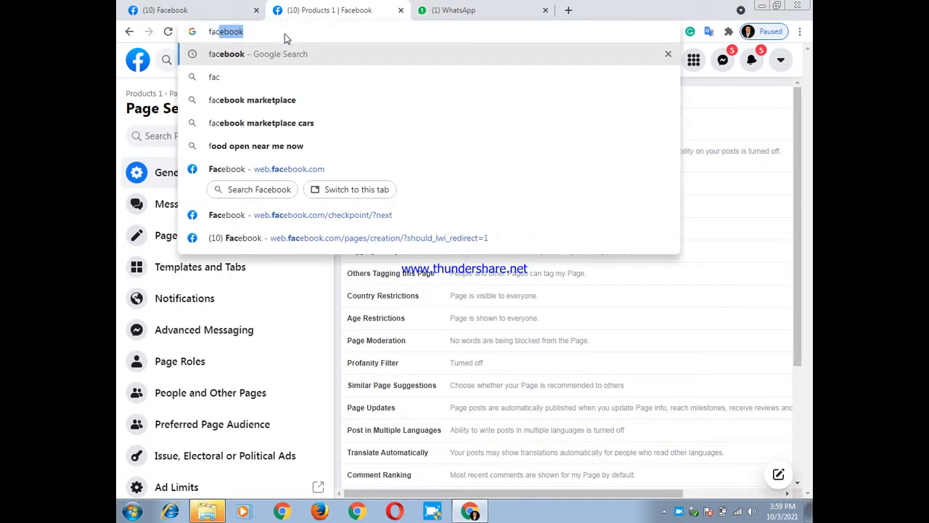
text(eb)
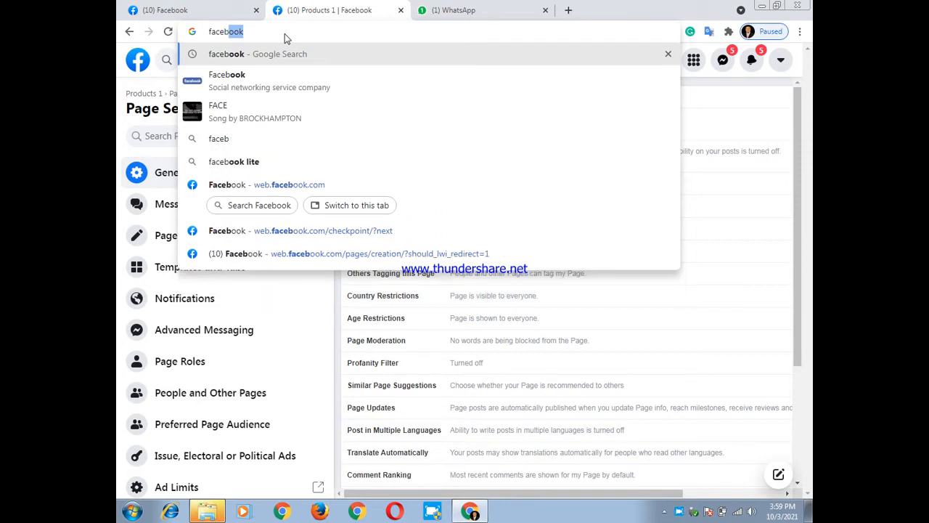
text(ook)
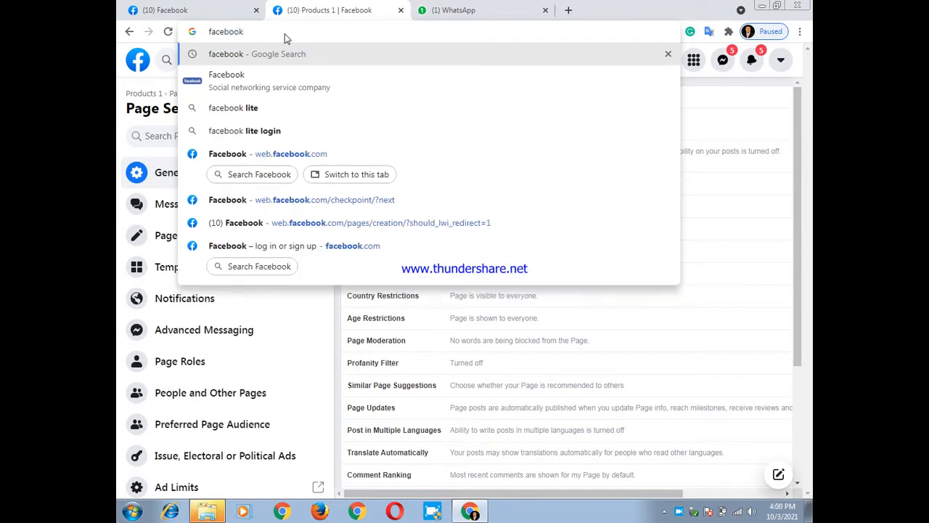
text(.com)
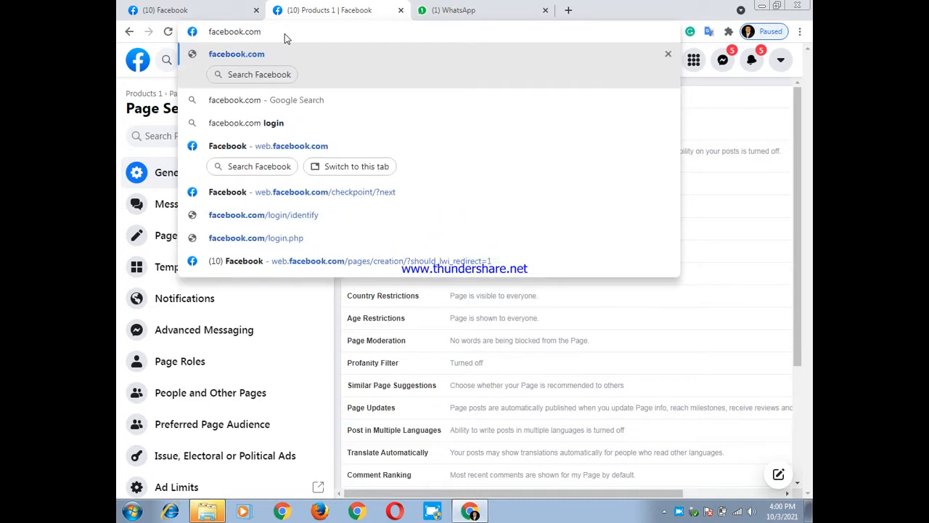
text(/)
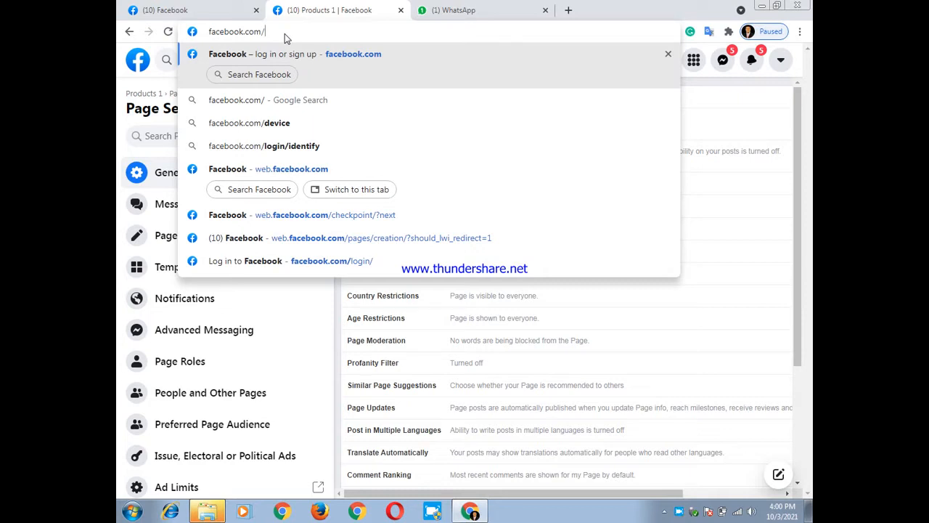
text(ads)
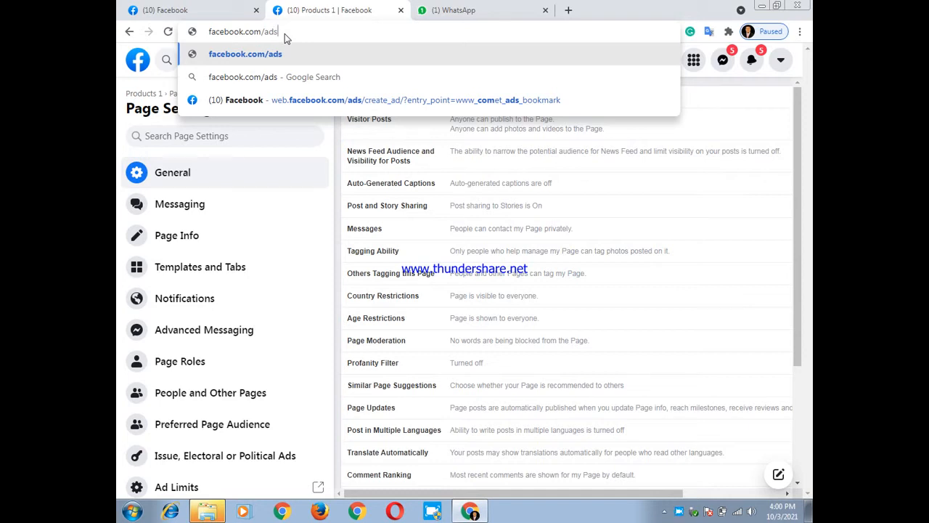
text(.)
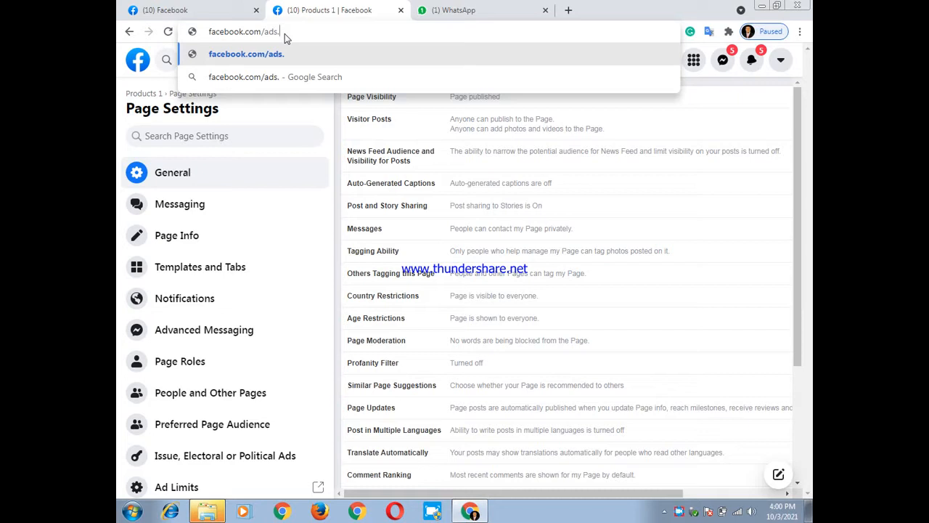
key(BackSpace)
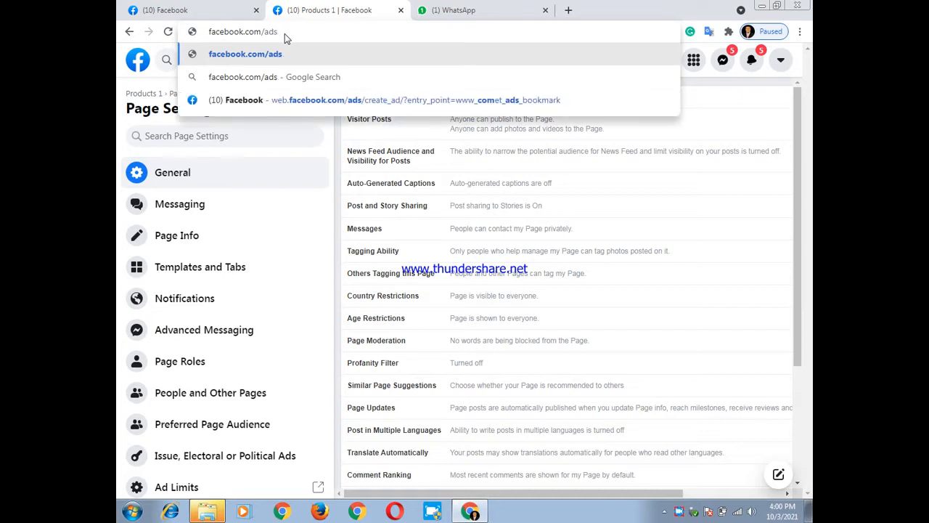
text(/m)
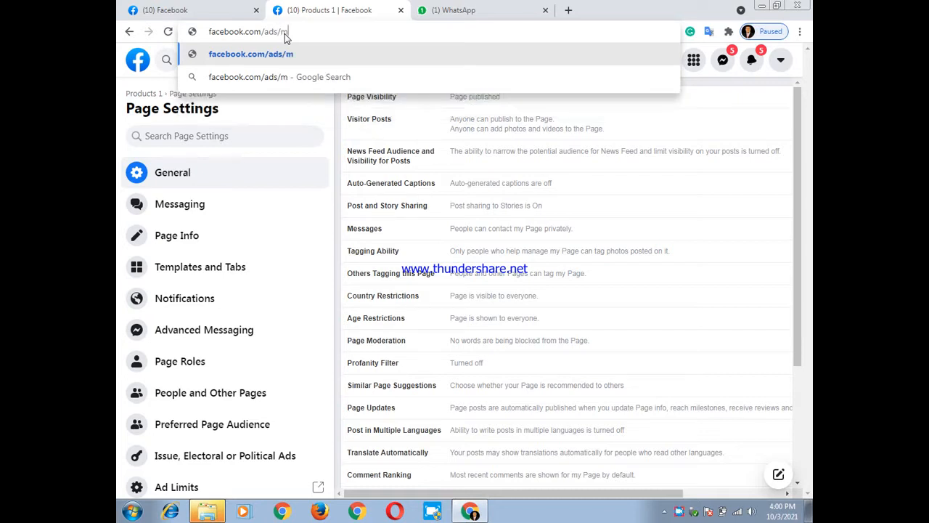
text(anager)
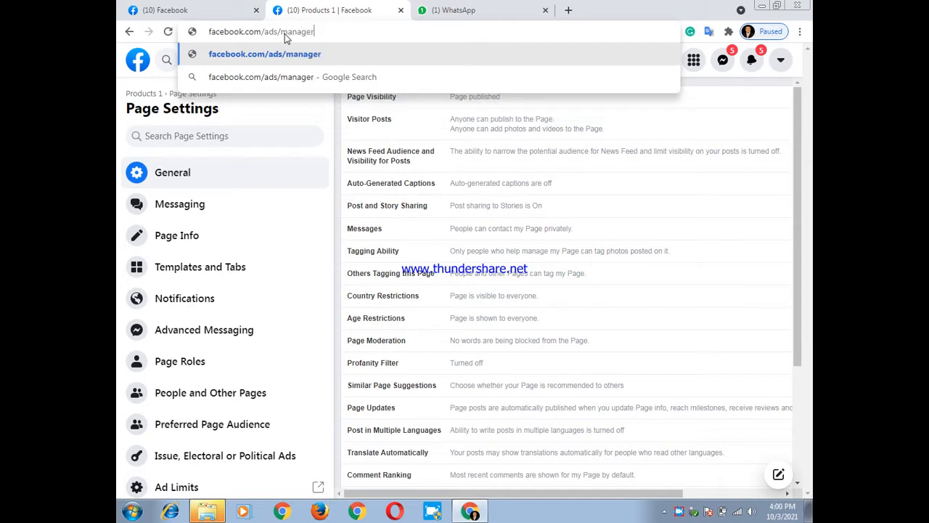
key(Return)
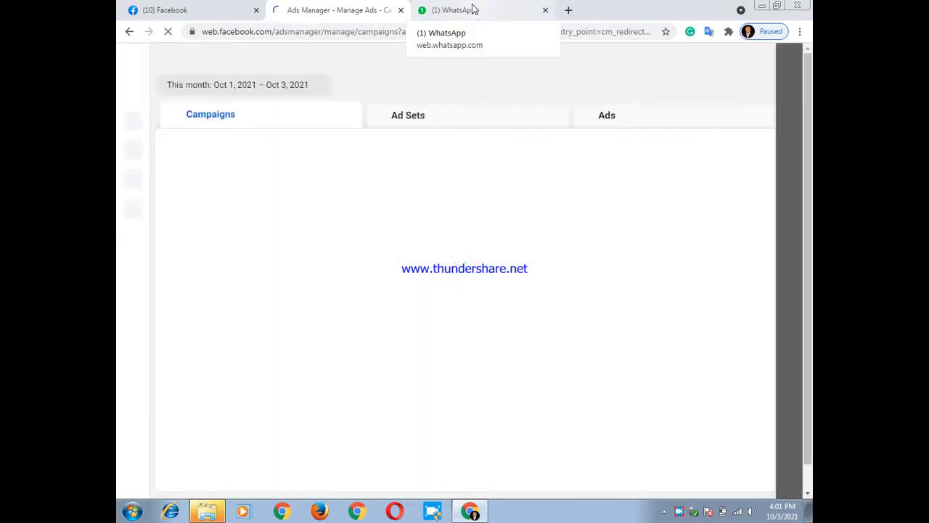
click(473, 10)
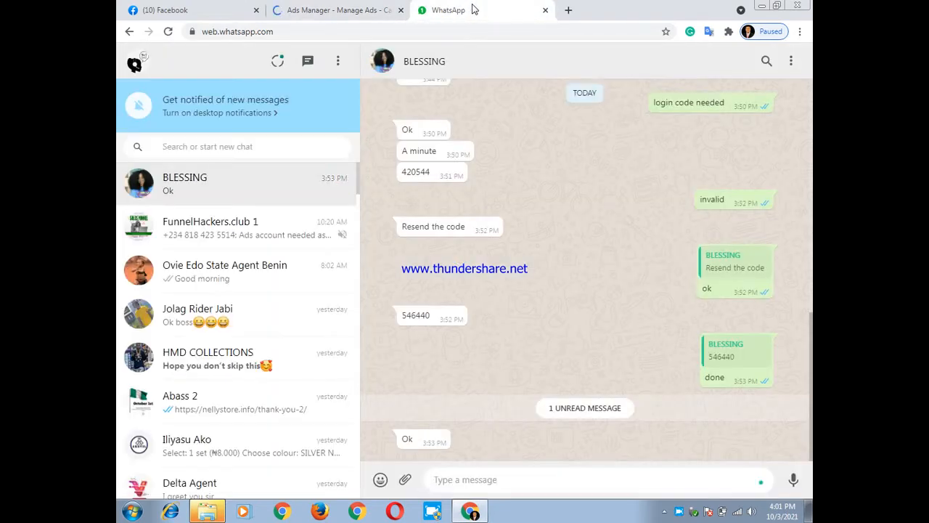
click(351, 7)
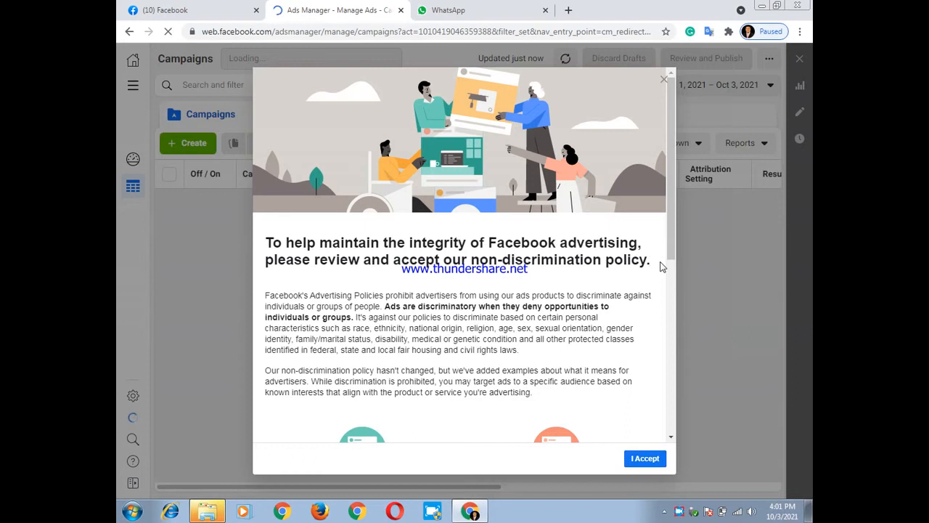
Review and accept Facebook's non-discrimination policy, and postpone the introduction to the new way to access accounts
drag(670, 249, 656, 407)
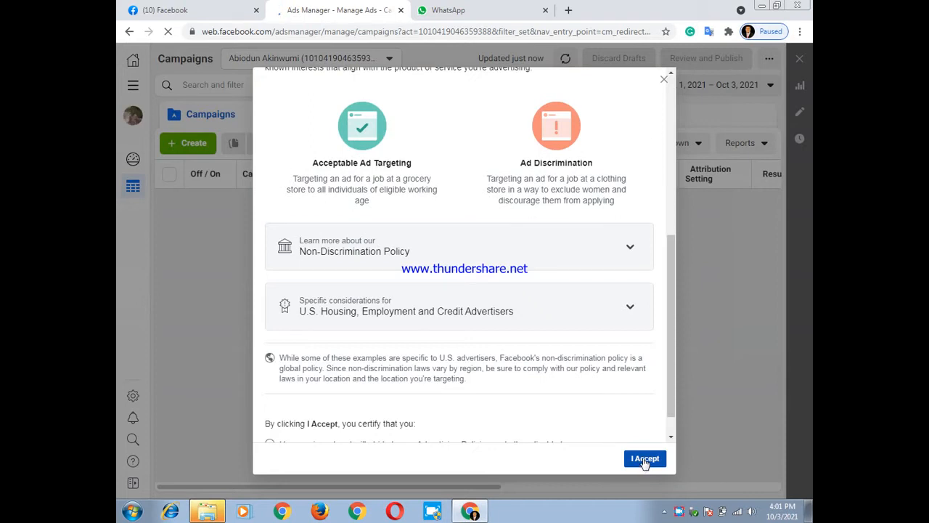
drag(669, 313, 671, 357)
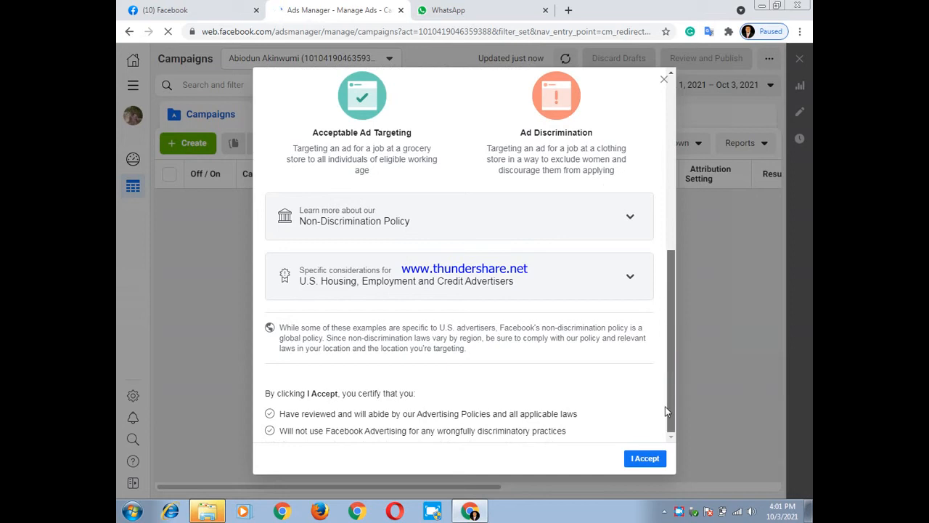
click(642, 461)
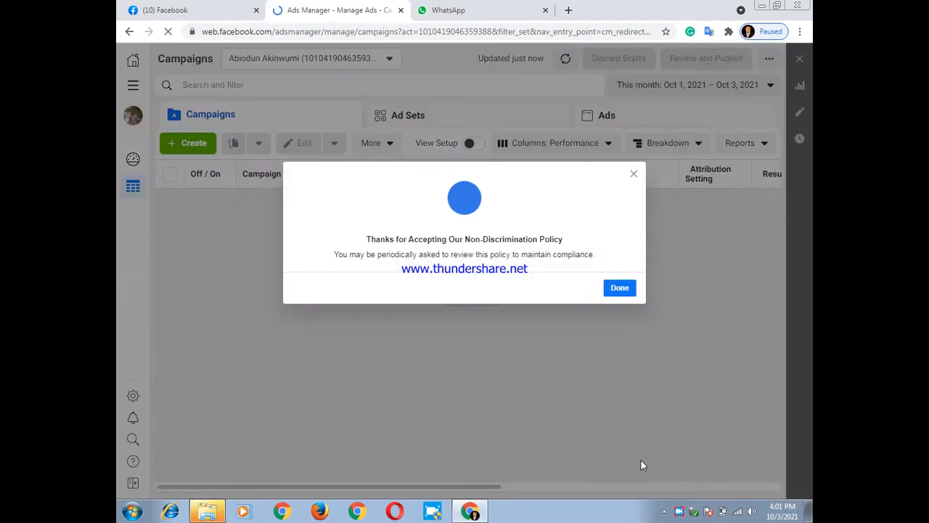
click(629, 289)
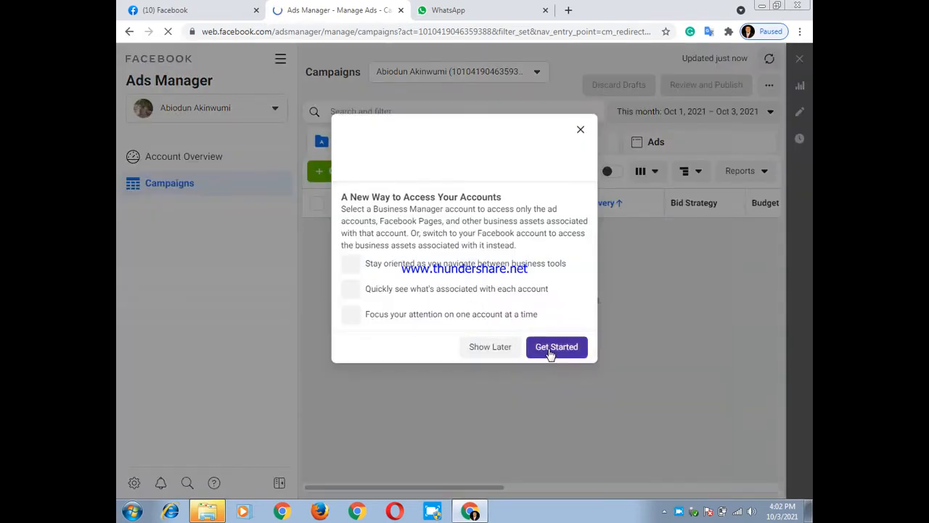
click(488, 347)
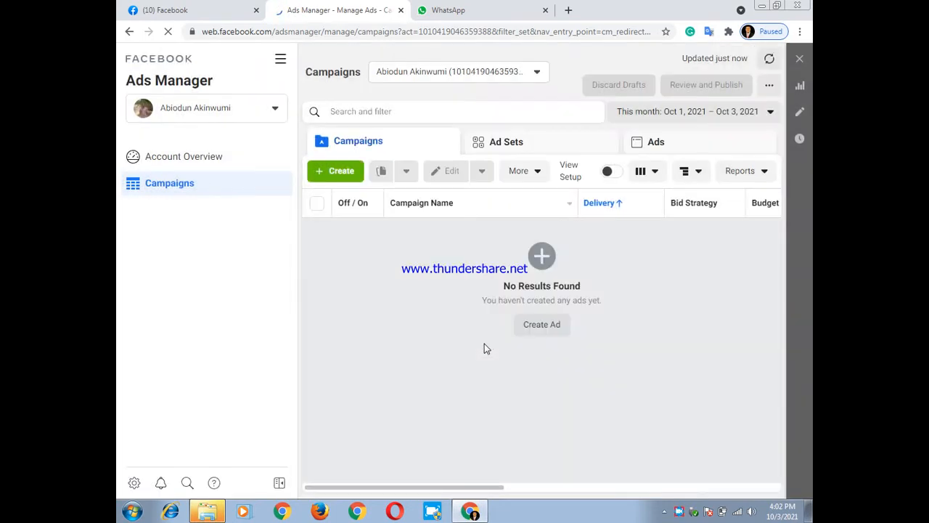
Look over the All Tools list, close it, and view the further columns of the Campaigns table
click(282, 61)
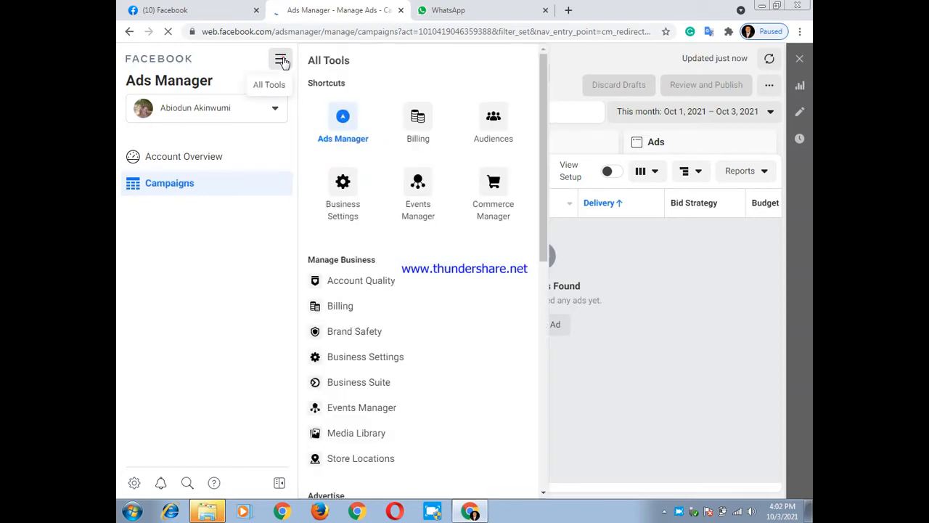
click(282, 61)
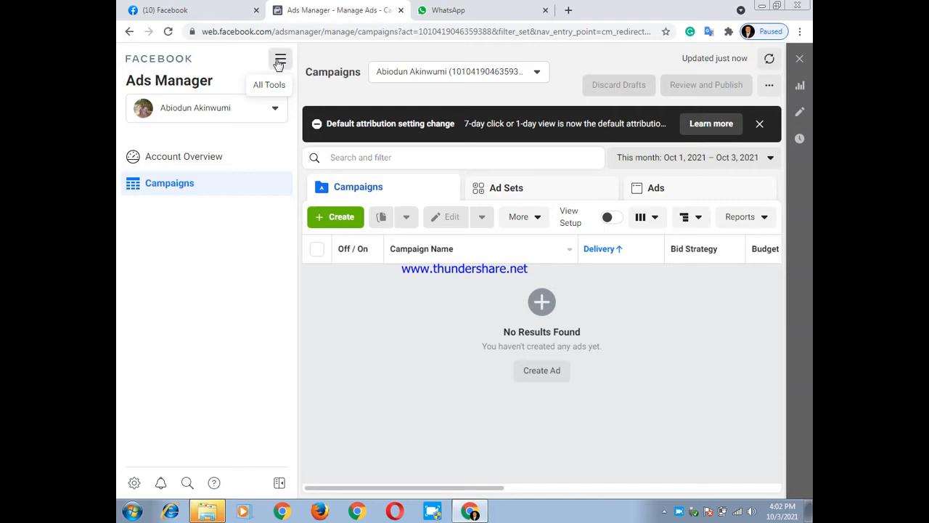
click(280, 61)
click(280, 62)
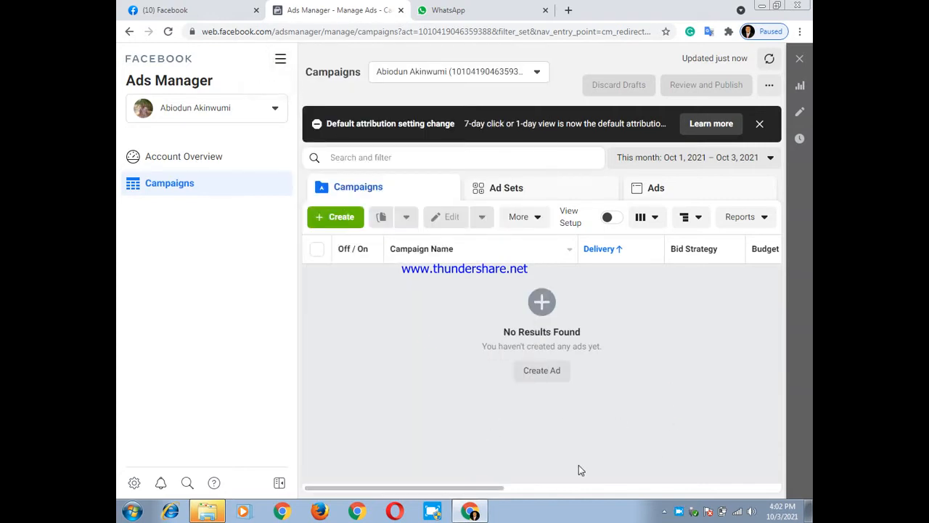
drag(457, 491, 504, 501)
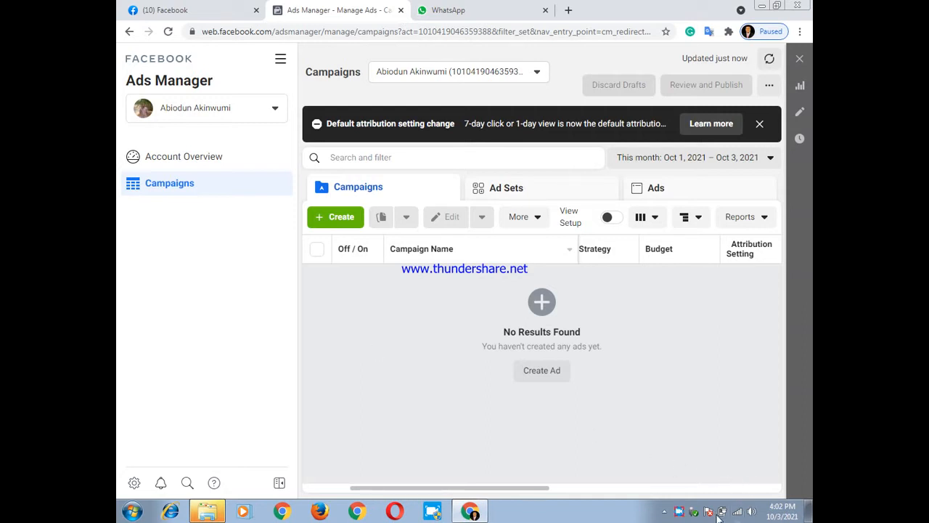
right_click(680, 512)
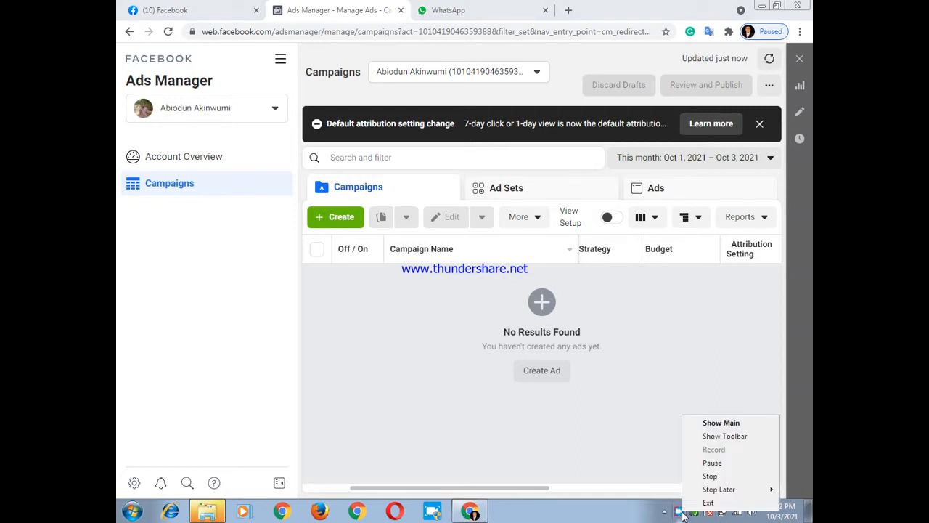
click(711, 462)
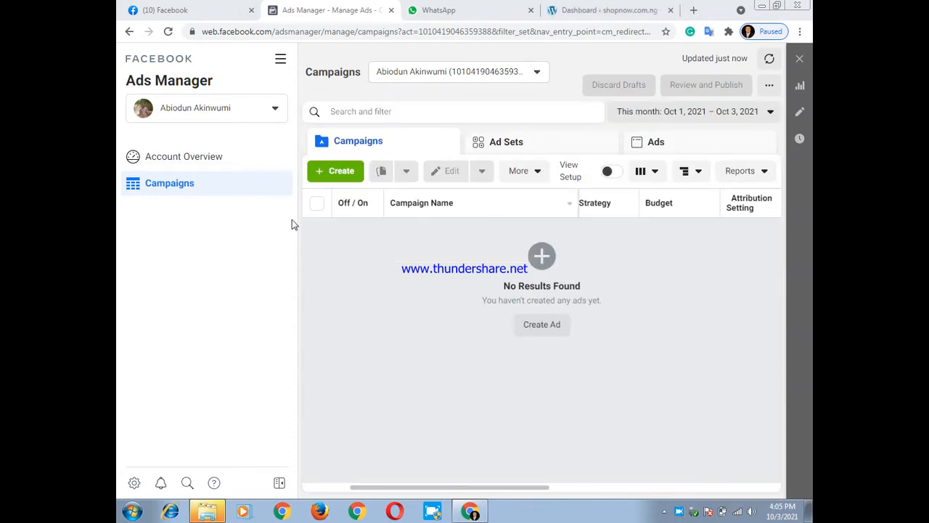
Open Events Manager from the All Tools list, dismiss the Task Center introduction, and reload the Data Sources page
click(282, 64)
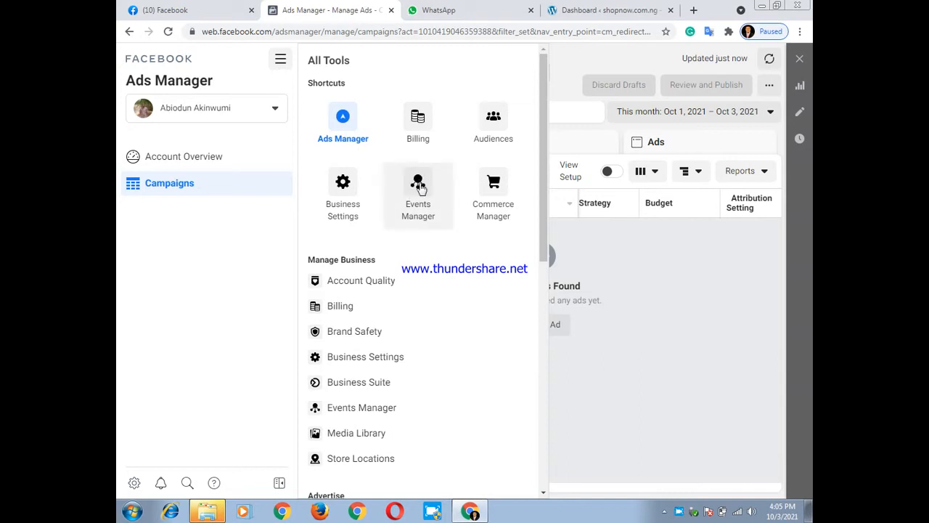
click(420, 186)
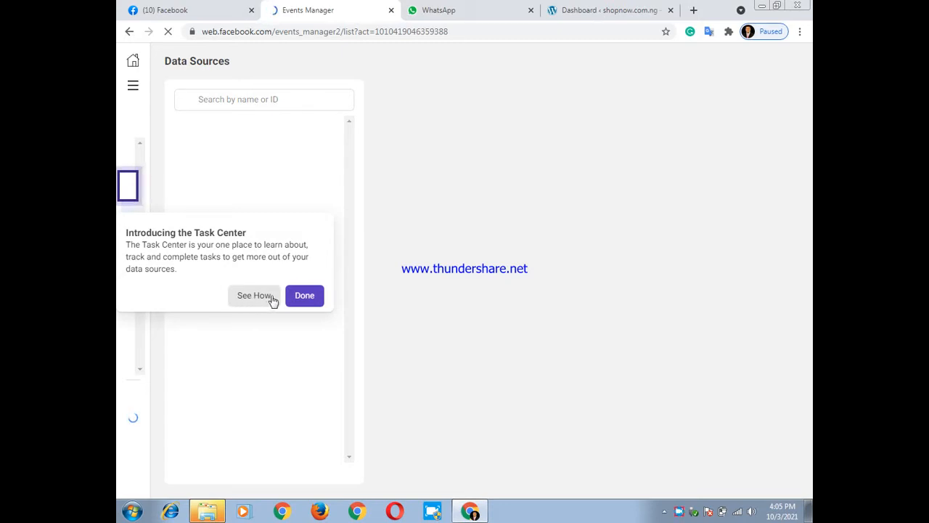
click(304, 295)
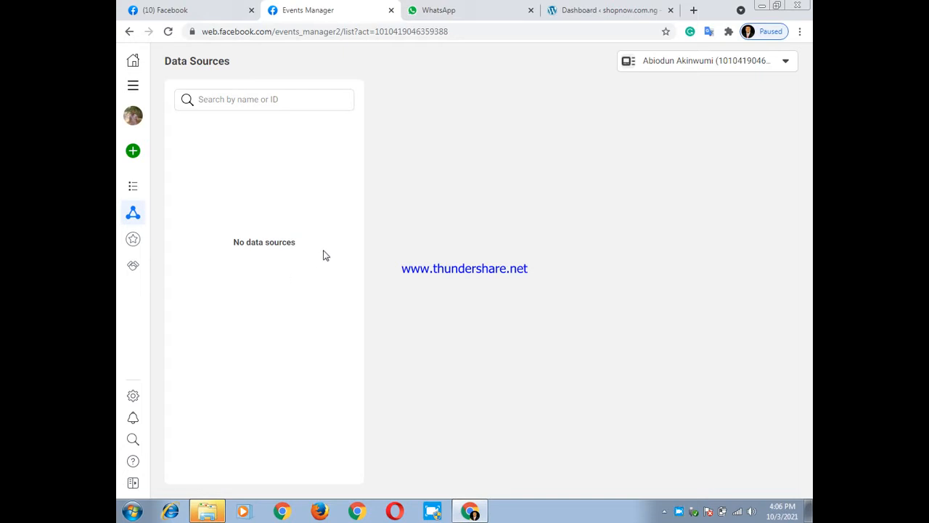
click(168, 32)
Look over the All Tools list and the ad accounts available in the business asset selector on the Data Sources page
click(135, 87)
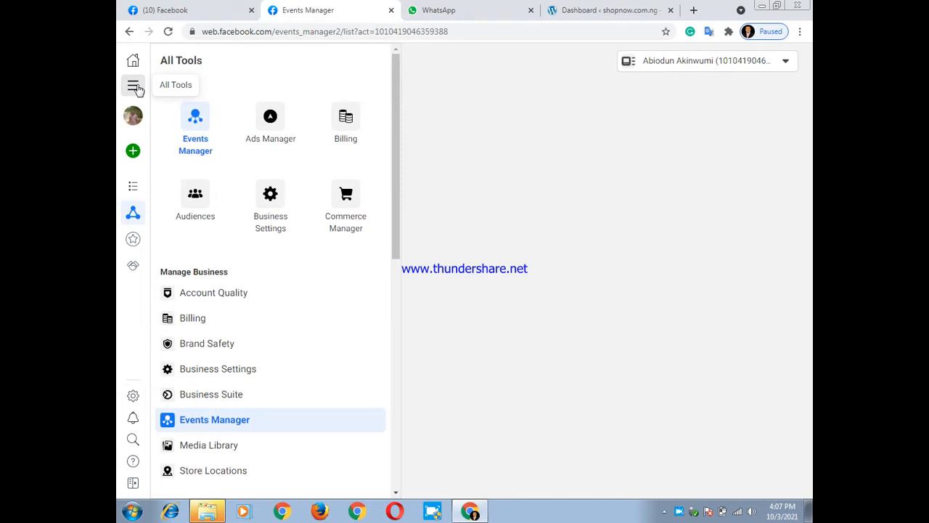
click(135, 87)
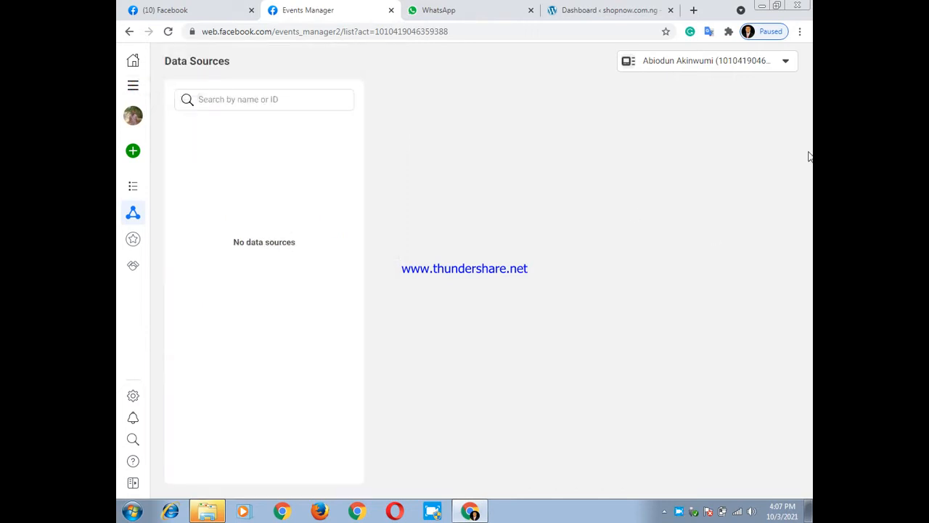
click(784, 64)
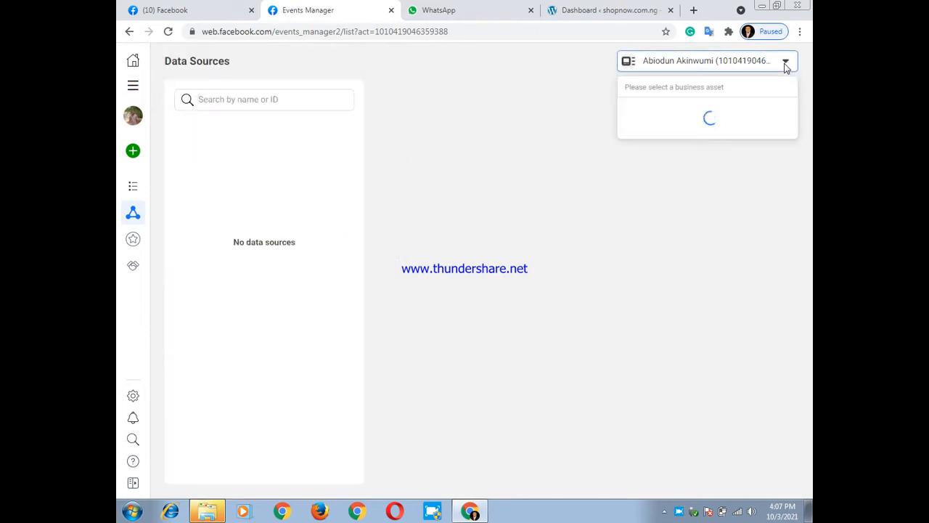
click(701, 123)
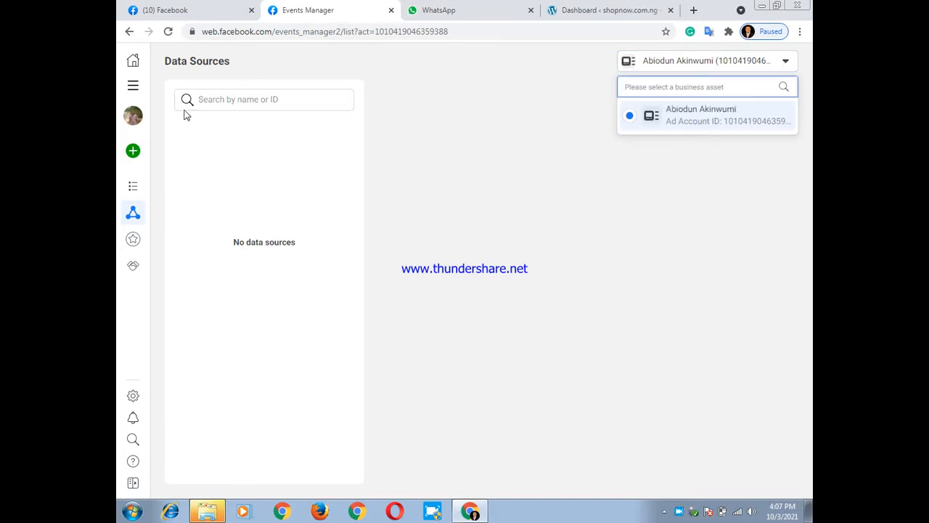
click(282, 100)
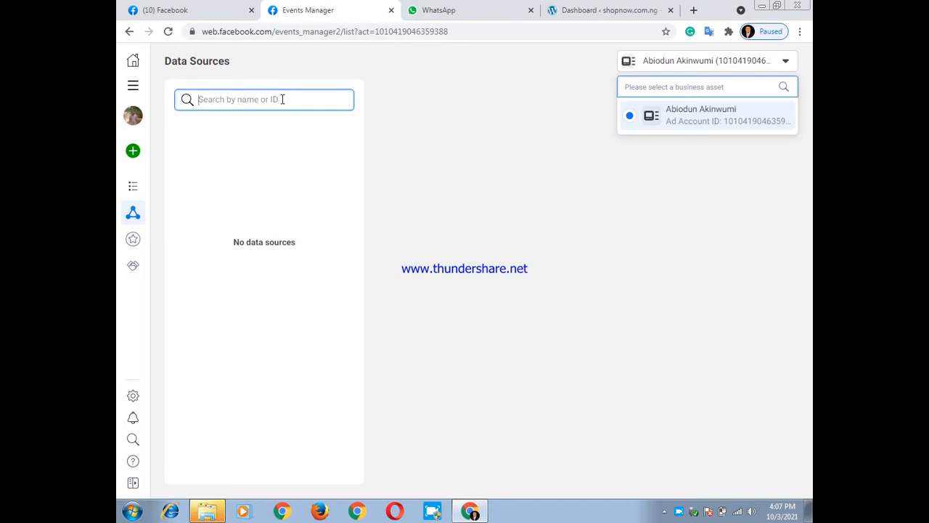
click(133, 86)
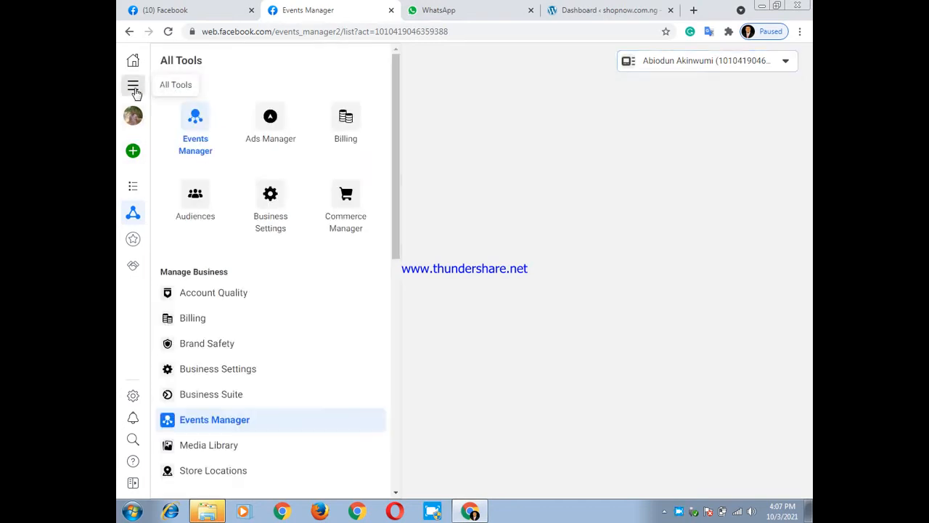
click(196, 150)
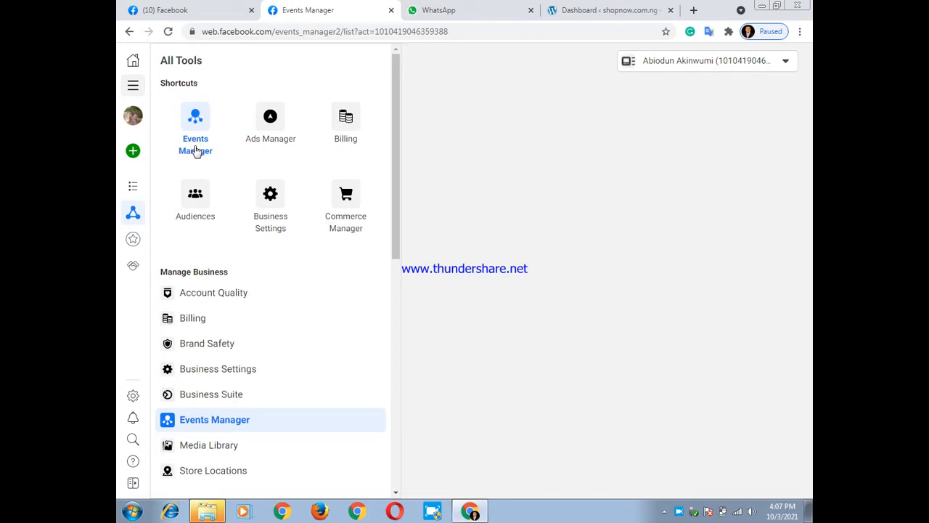
right_click(677, 513)
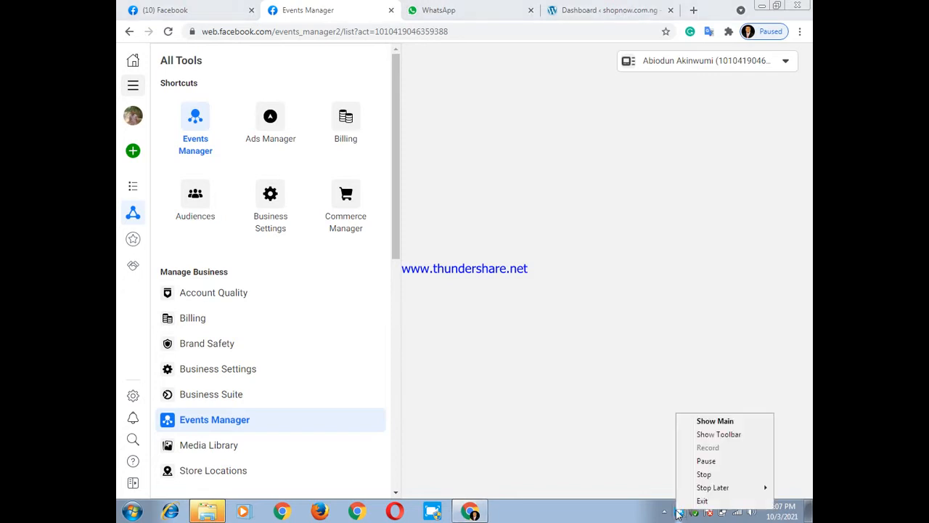
click(694, 460)
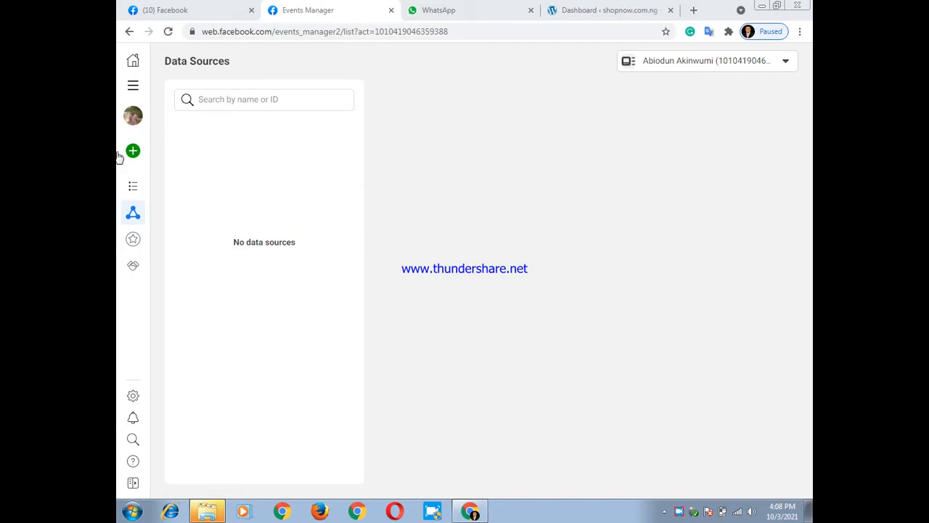
Start connecting a new Web data source and choose Facebook Pixel as the connection method
mouse_move(139, 153)
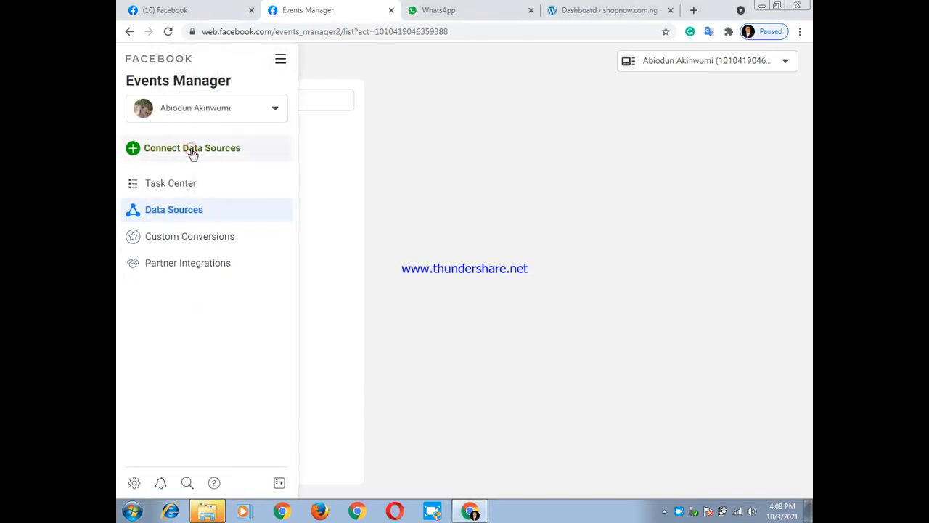
click(193, 152)
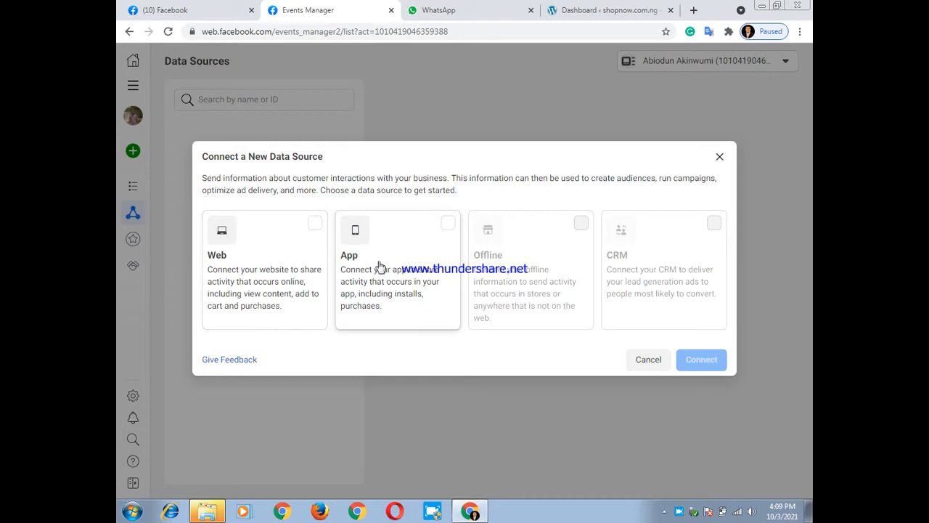
click(243, 273)
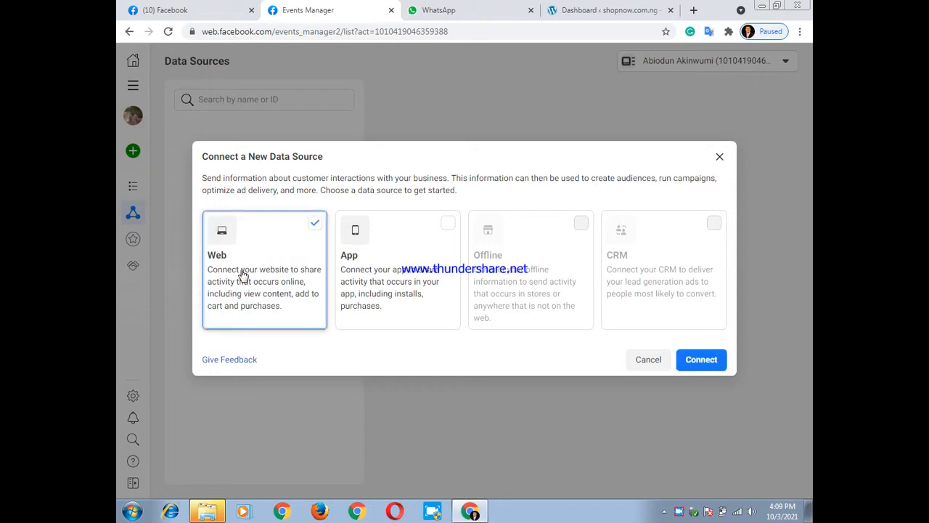
click(710, 371)
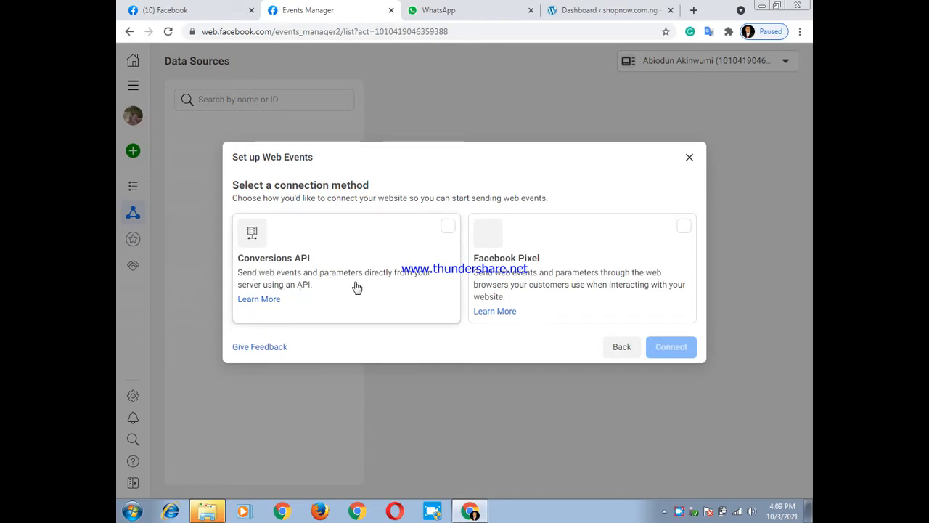
click(552, 301)
click(672, 348)
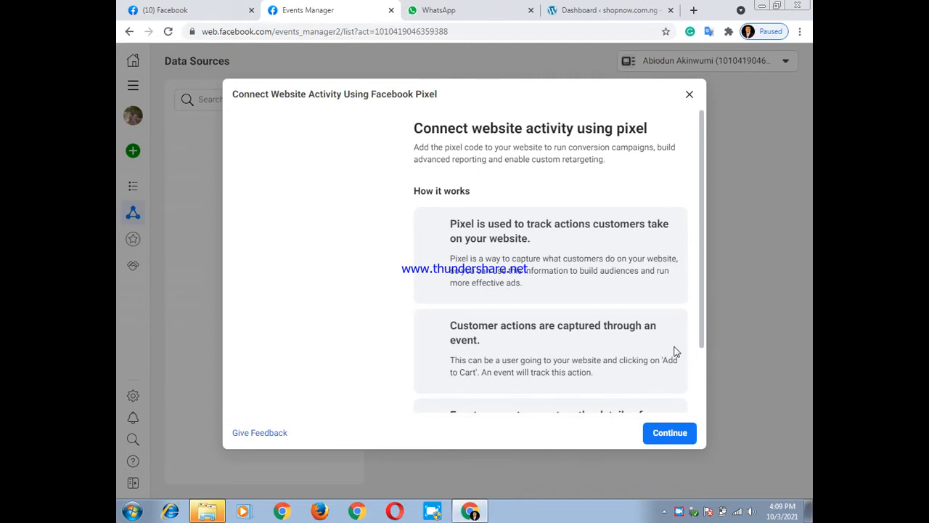
Read the explanation of how the pixel captures website activity and continue to the pixel's details
scroll(641, 350, down, 2)
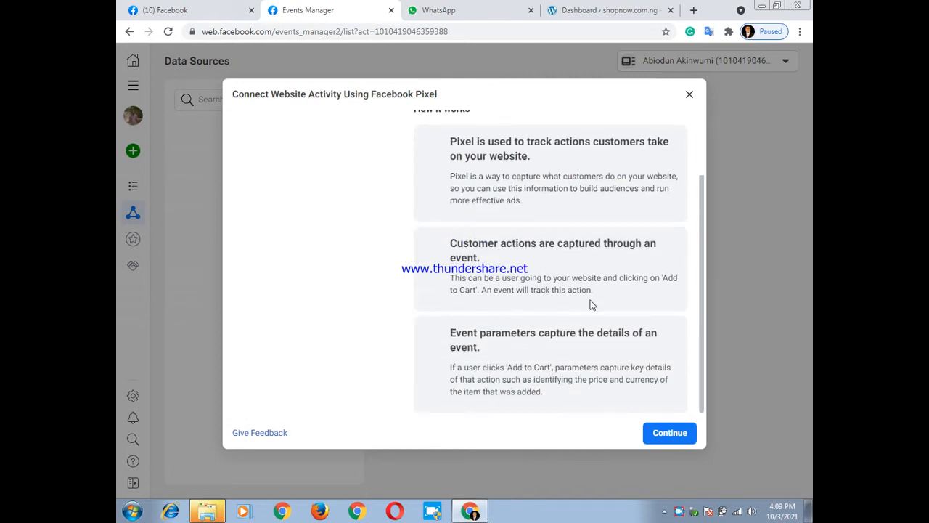
scroll(541, 237, up, 2)
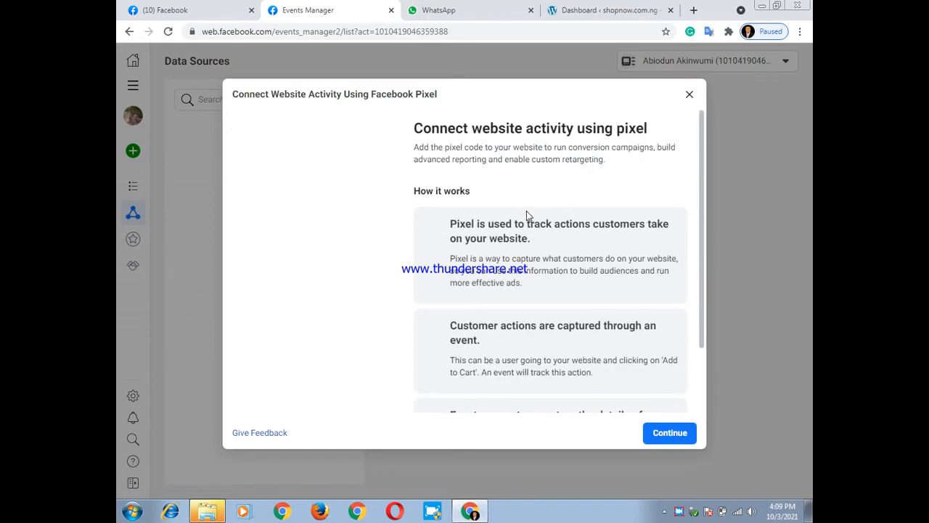
scroll(527, 215, down, 2)
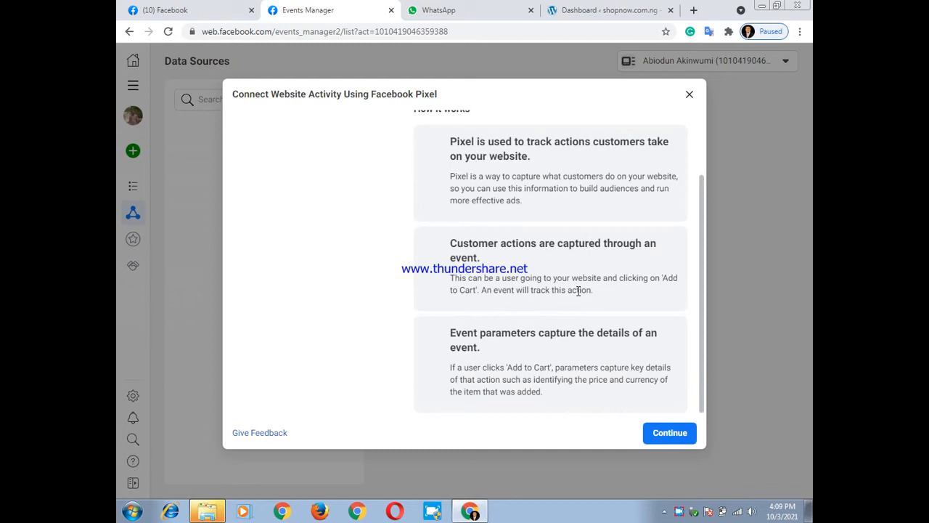
click(669, 436)
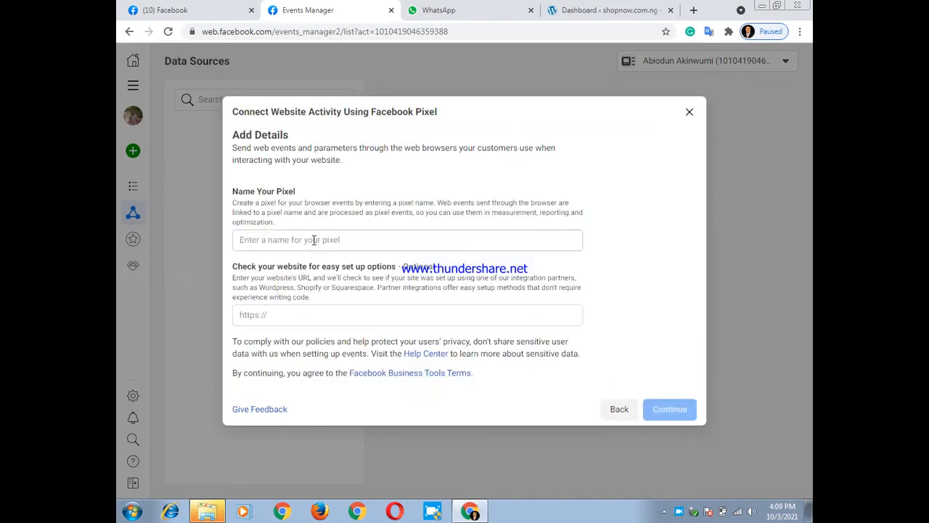
Name the pixel shop1
click(288, 240)
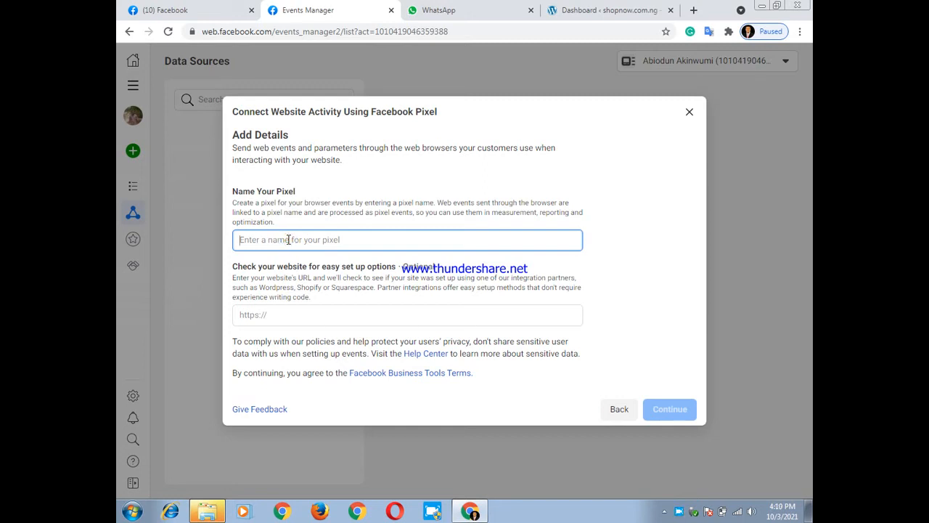
text(s)
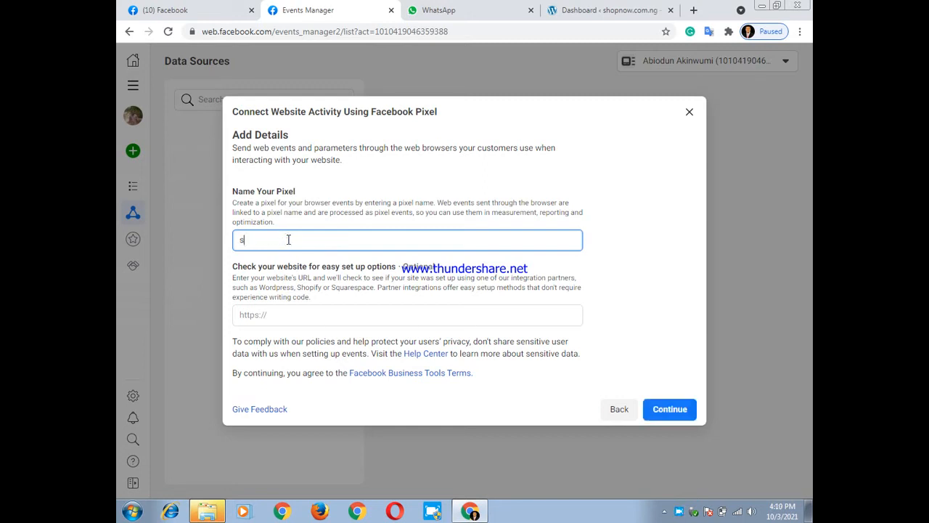
text(hop1)
click(276, 317)
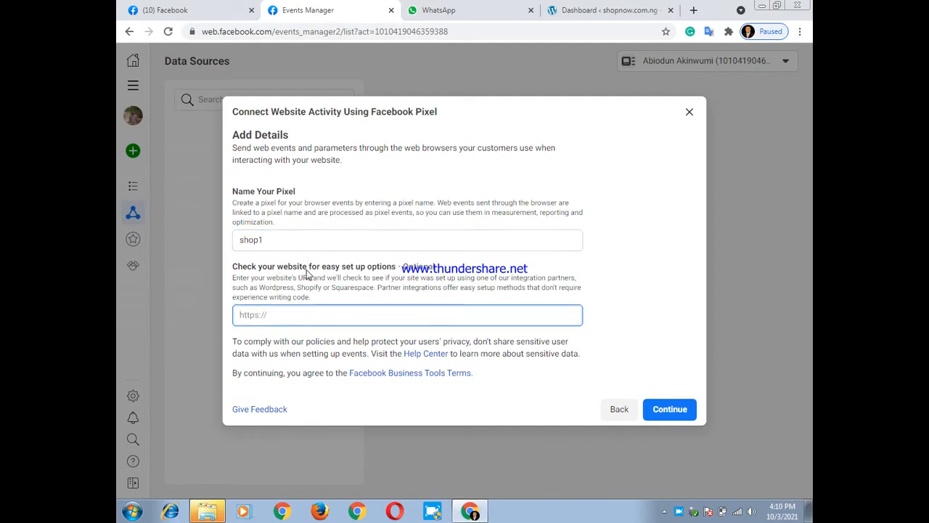
click(603, 10)
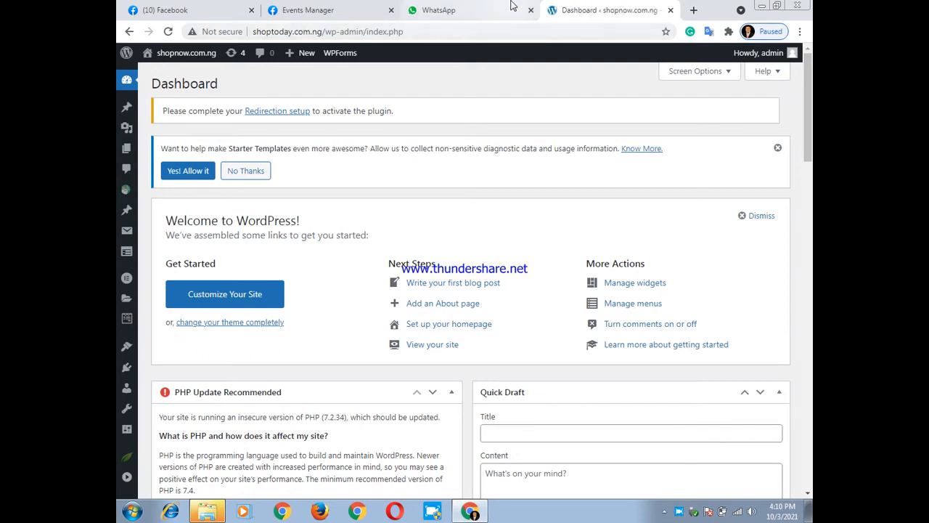
click(304, 10)
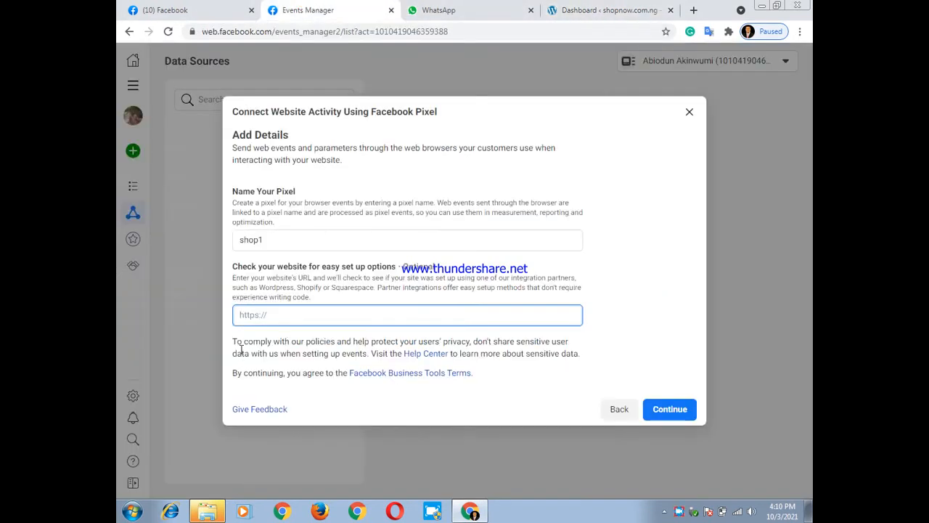
text(h)
text(sop)
text(hoptoday)
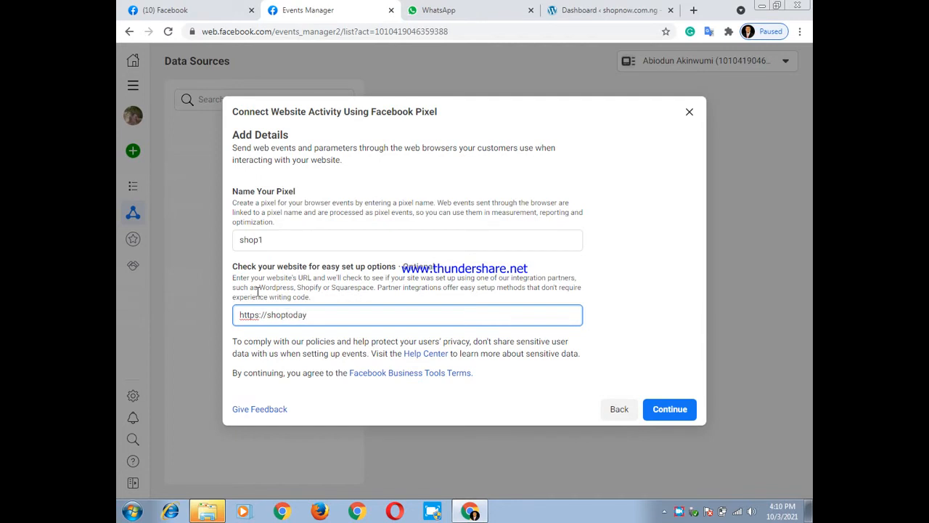
text(.com.n)
click(678, 417)
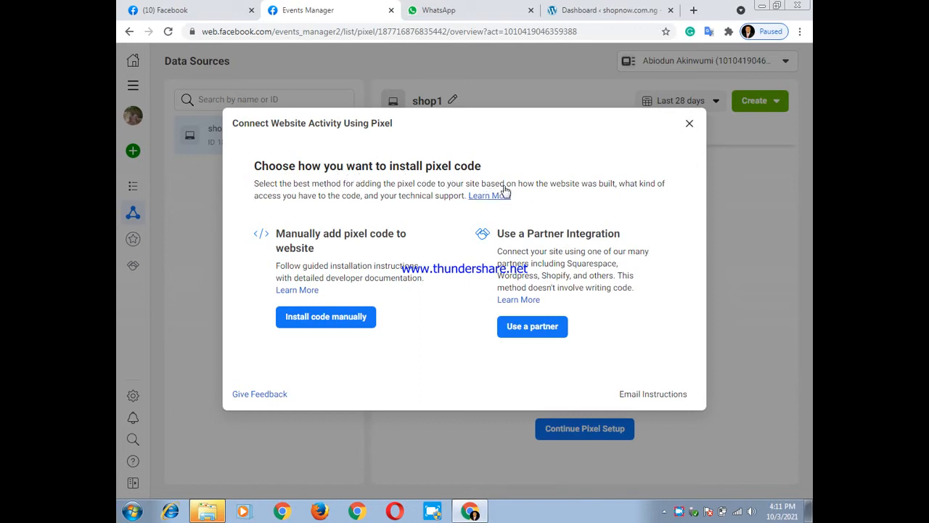
click(689, 126)
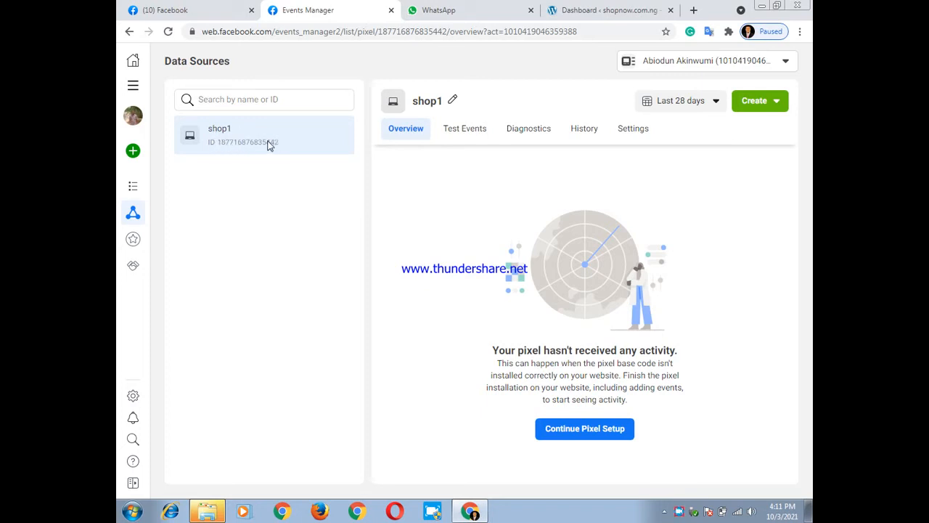
Switch to the shopnow.com.ng WordPress dashboard and open the page for adding new plugins
click(604, 6)
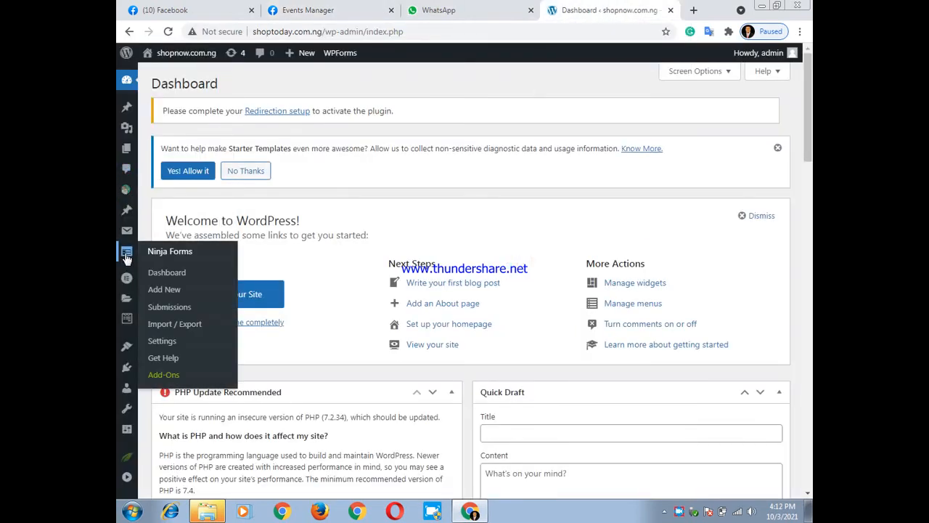
mouse_move(125, 369)
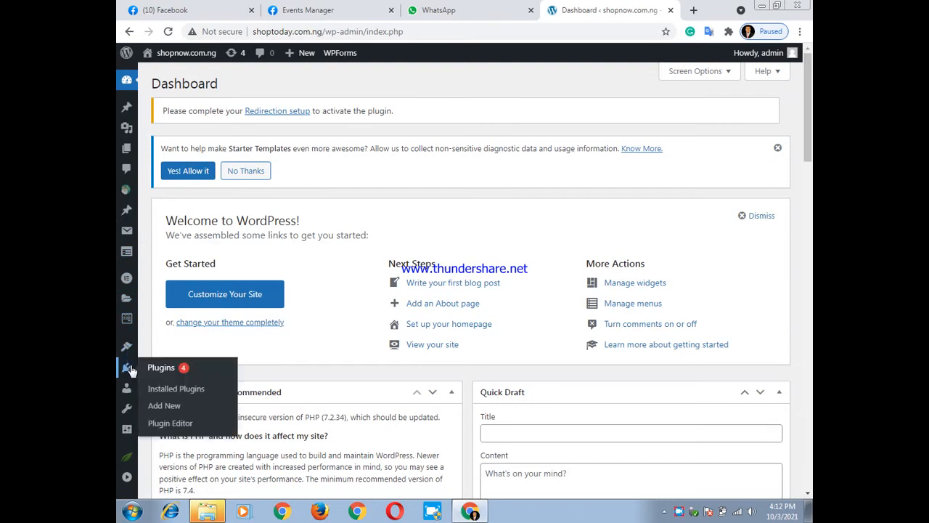
click(172, 406)
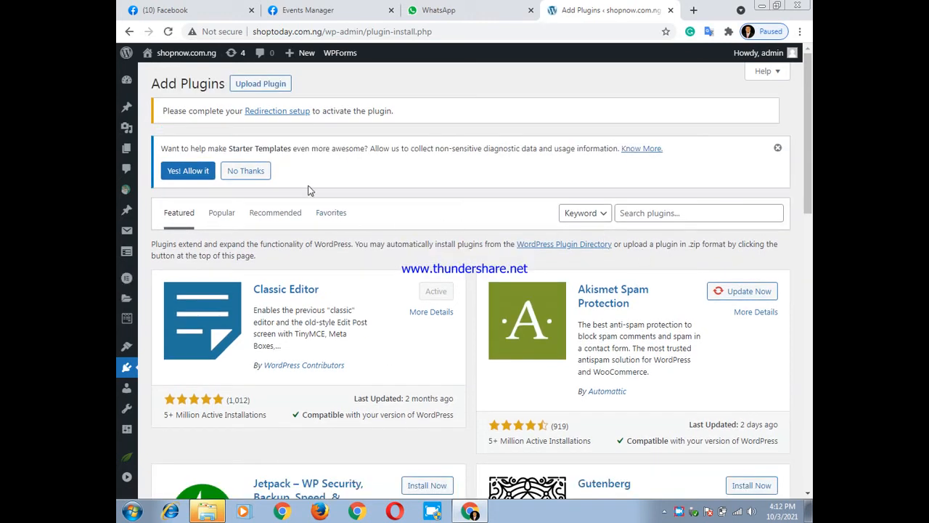
Search the plugin directory for pixel caffeine, and install and activate the Pixel Caffeine plugin by AdEspresso
click(655, 214)
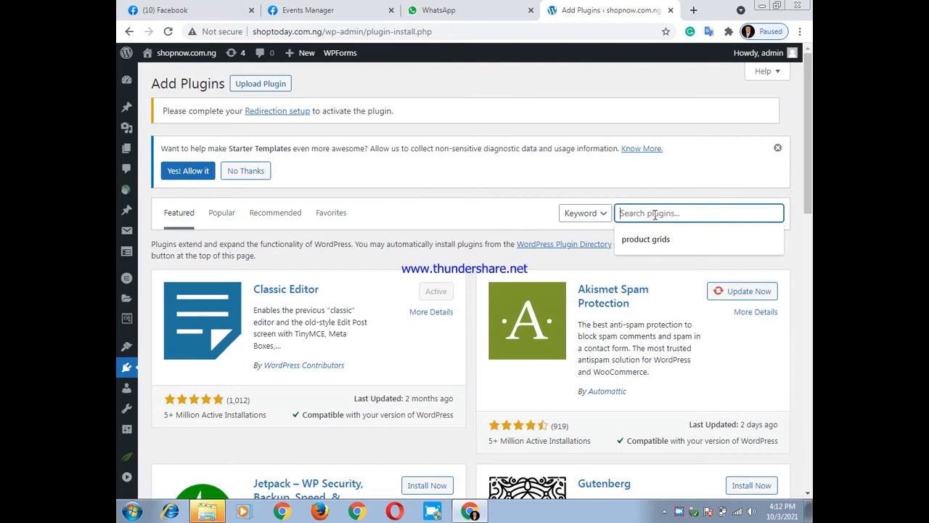
text(p)
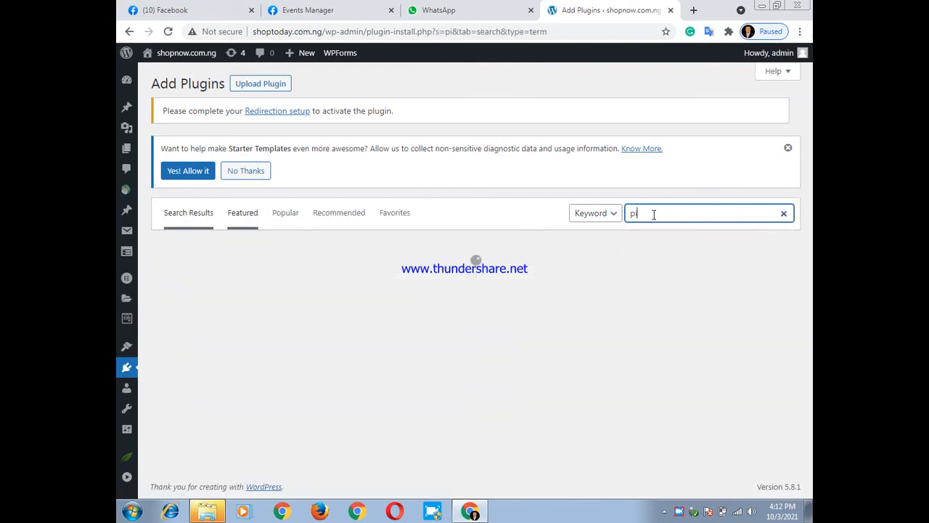
text(ixel)
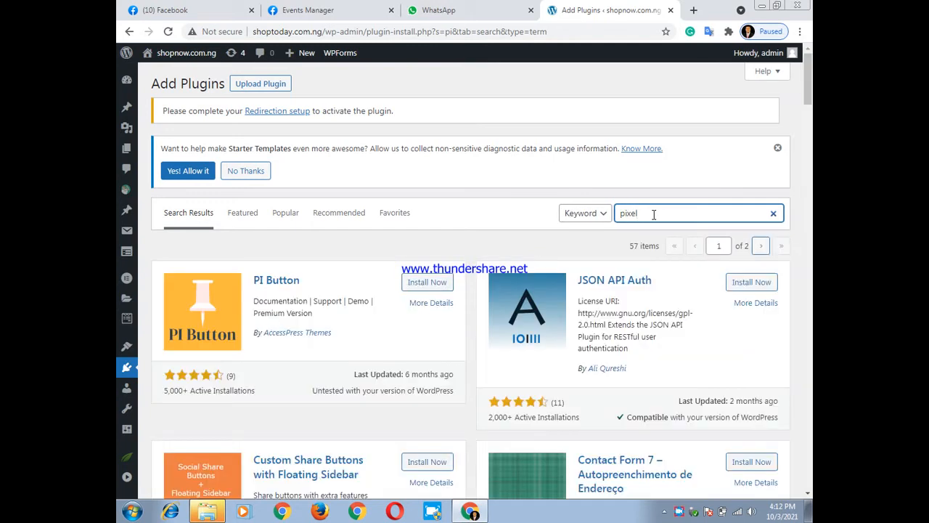
text(caf)
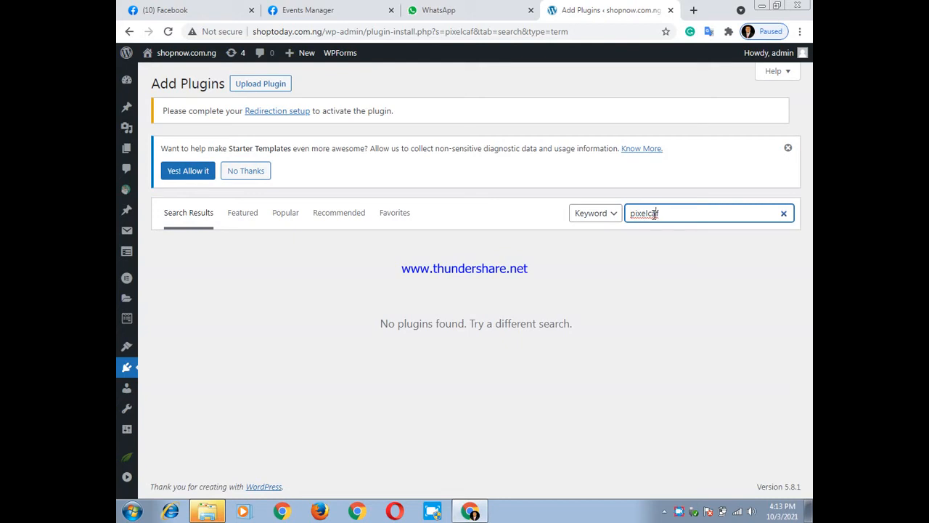
click(649, 214)
text(caf)
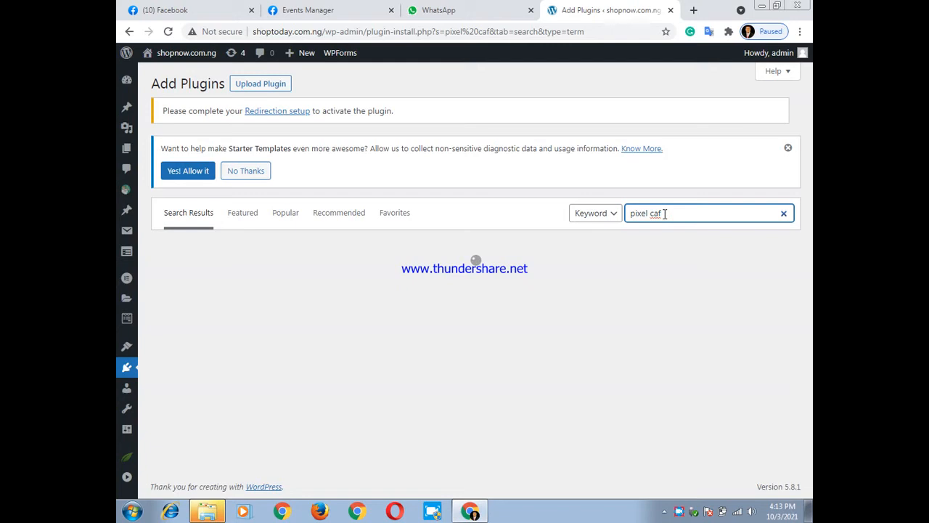
text(f)
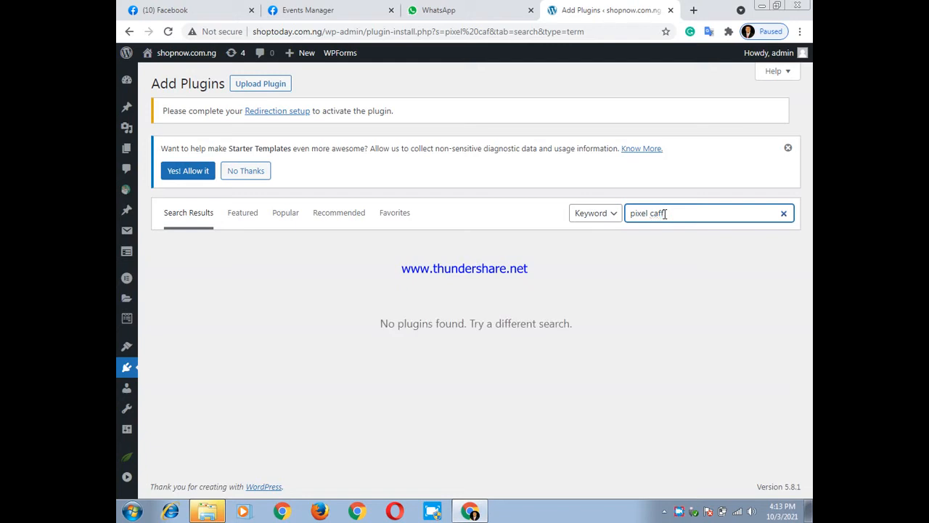
text(eine)
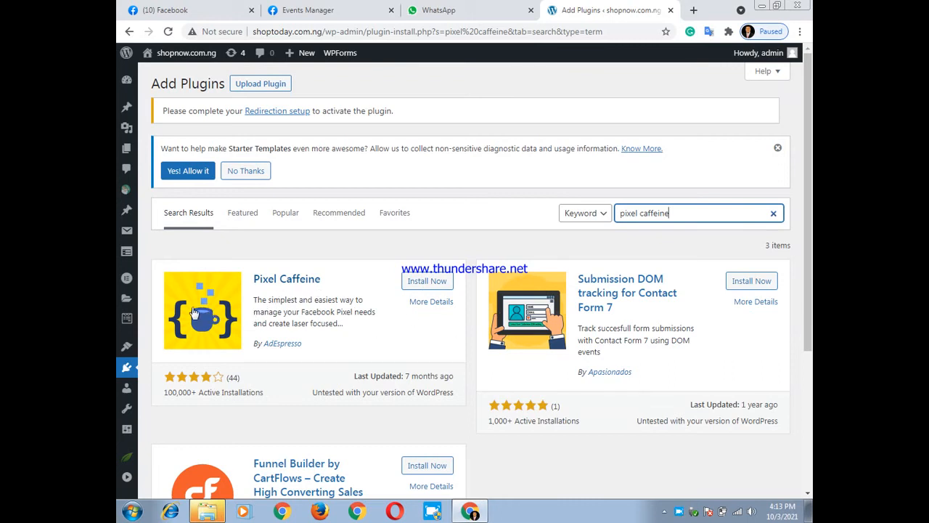
click(433, 285)
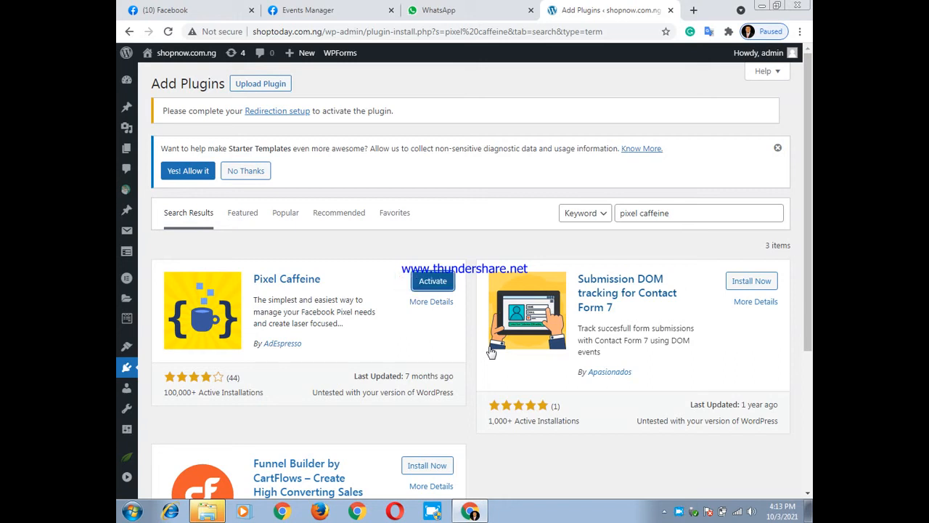
click(428, 291)
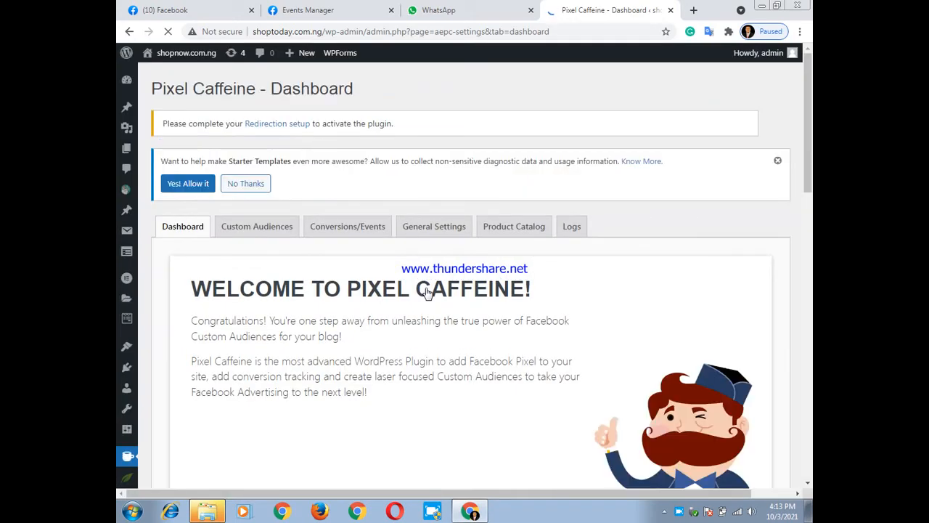
Look over the Pixel Caffeine welcome page, including its introduction and setup option
scroll(399, 284, down, 4)
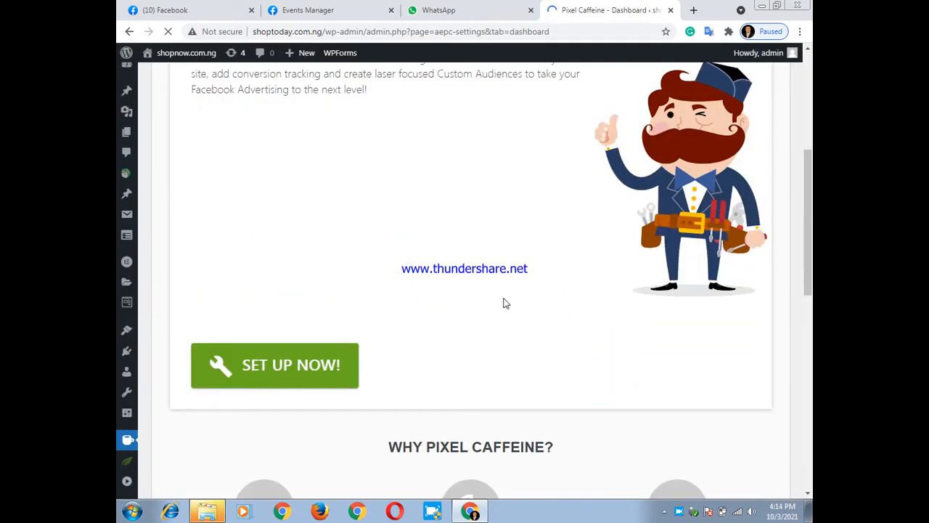
scroll(506, 303, down, 2)
scroll(504, 307, up, 3)
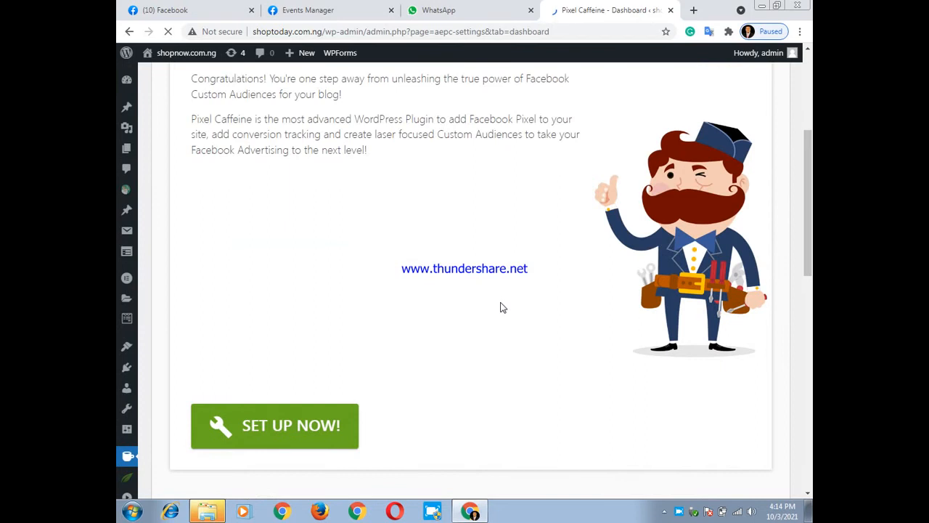
scroll(501, 308, up, 1)
scroll(501, 307, up, 3)
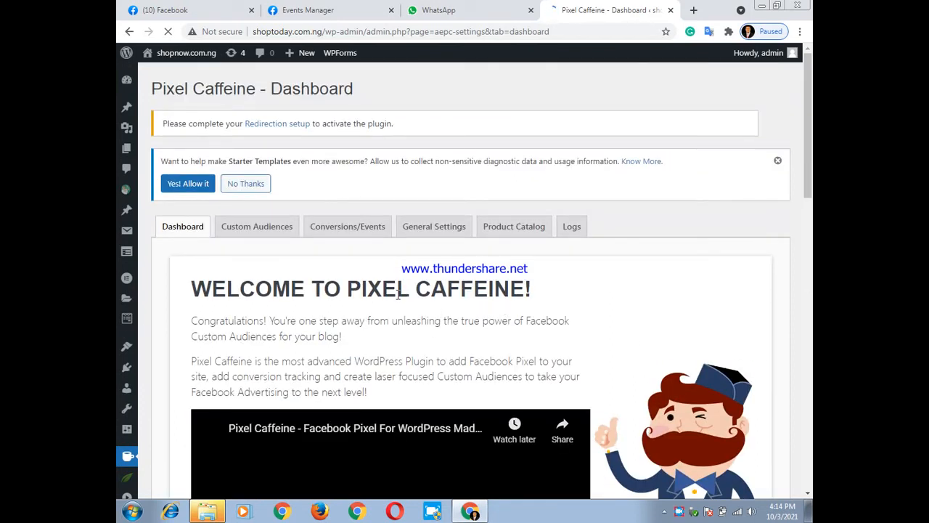
scroll(400, 299, down, 1)
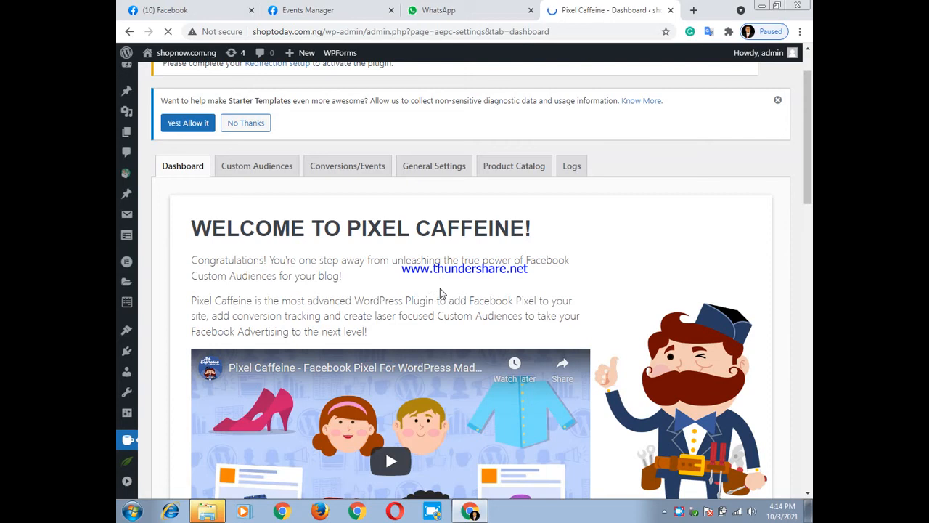
scroll(440, 288, down, 4)
scroll(440, 288, up, 4)
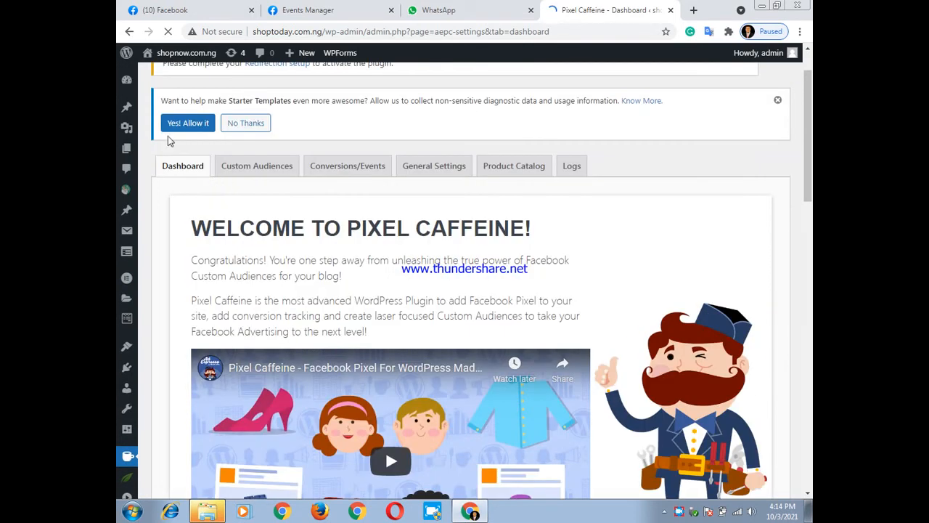
Return to the main WordPress dashboard and open the list of installed plugins
mouse_move(127, 86)
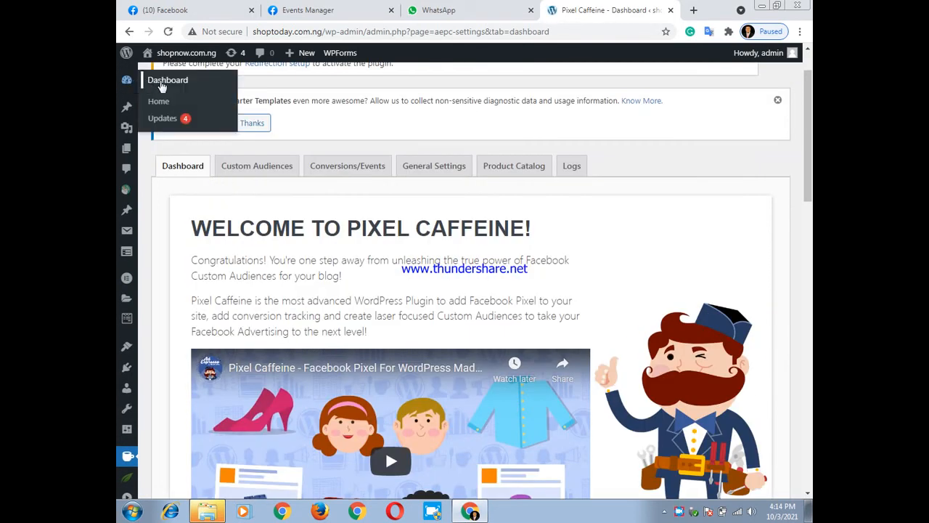
click(162, 84)
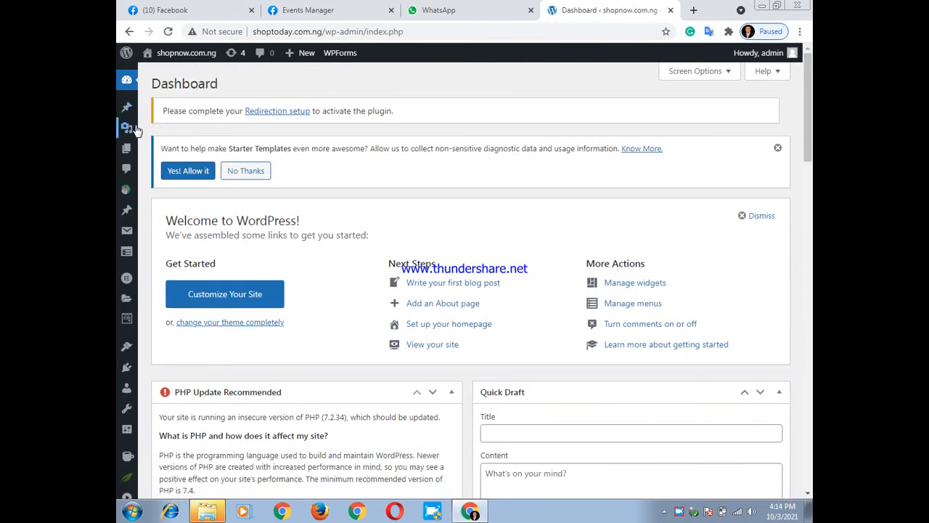
scroll(128, 132, down, 1)
mouse_move(129, 136)
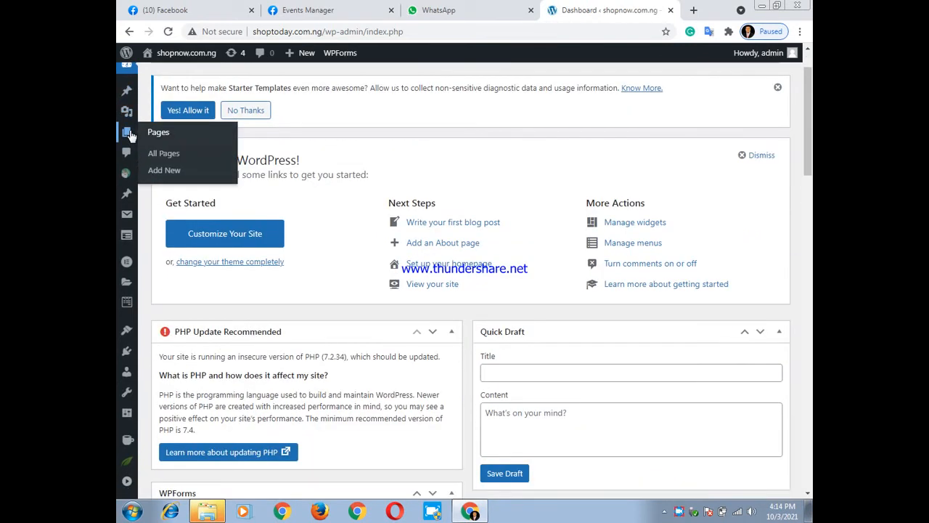
scroll(129, 136, down, 3)
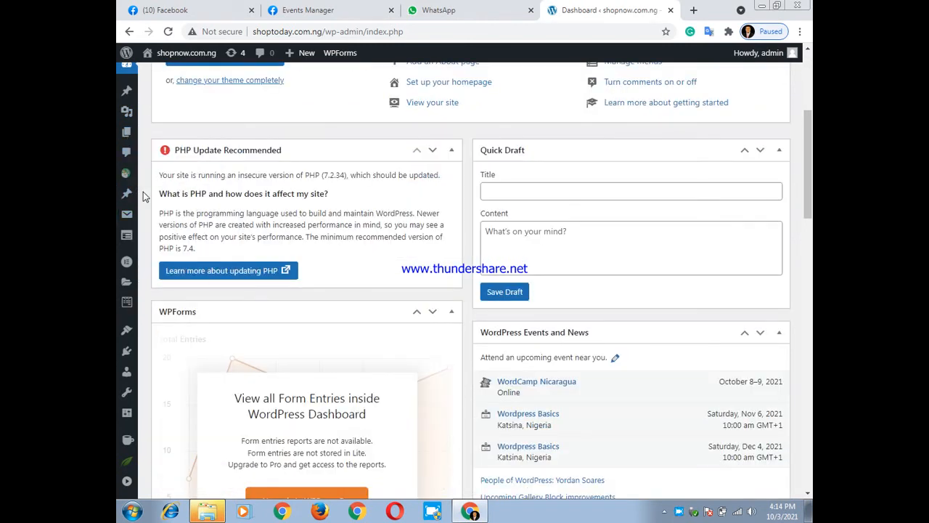
scroll(143, 192, down, 3)
mouse_move(143, 354)
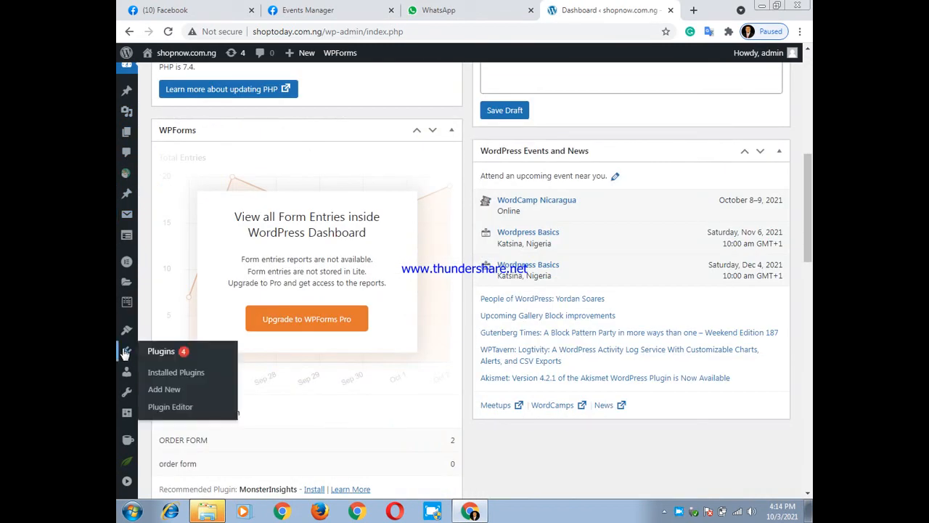
click(163, 371)
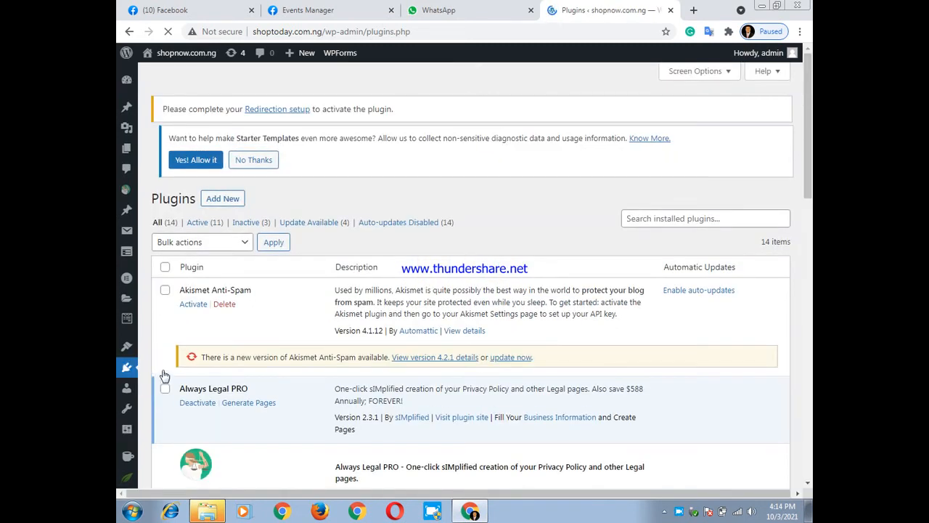
Find Pixel Caffeine among the installed plugins and open its general settings
scroll(346, 299, down, 3)
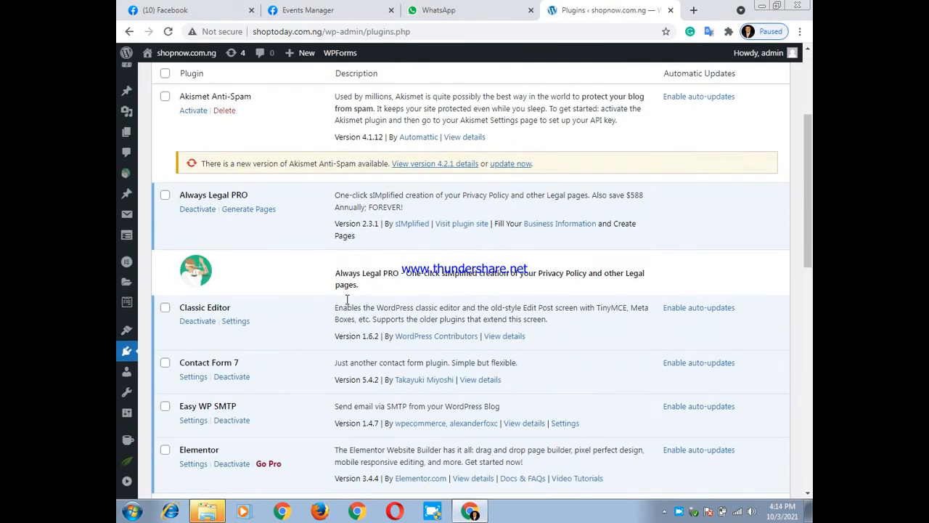
scroll(347, 301, down, 3)
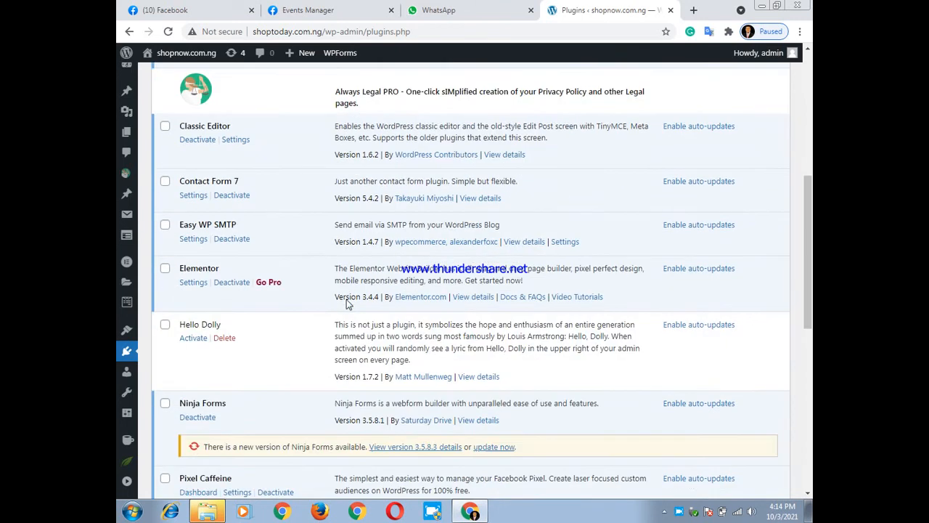
scroll(347, 299, down, 3)
scroll(347, 299, down, 5)
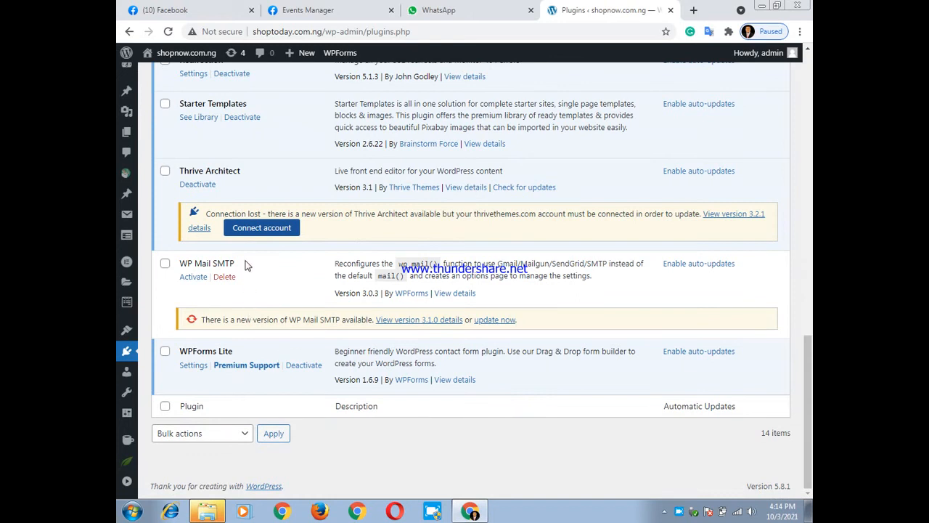
scroll(245, 266, up, 3)
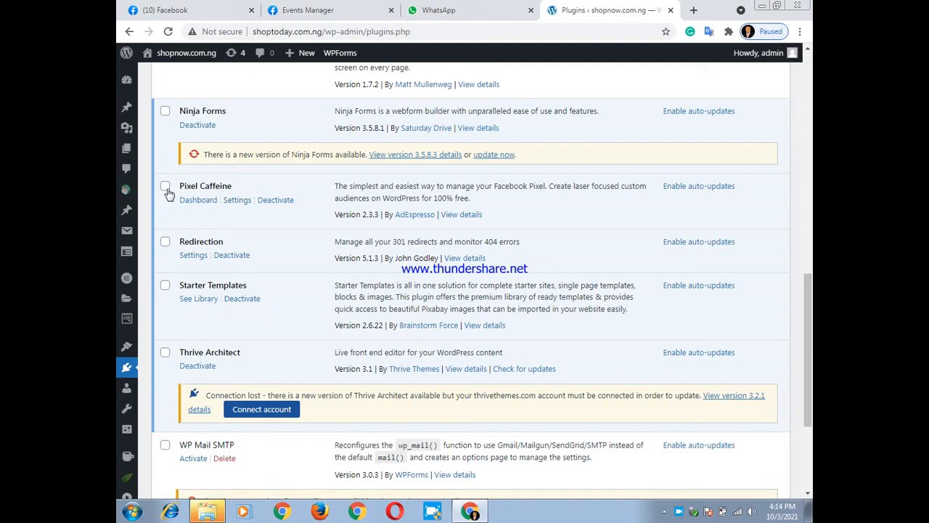
click(238, 200)
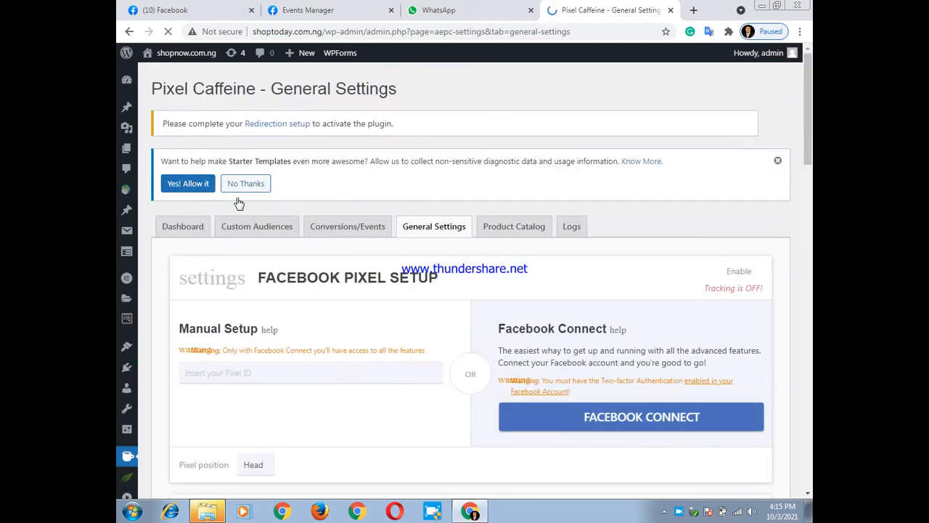
Try to link the plugin through Facebook Connect, and check the open Facebook and Events Manager tabs
scroll(581, 247, down, 3)
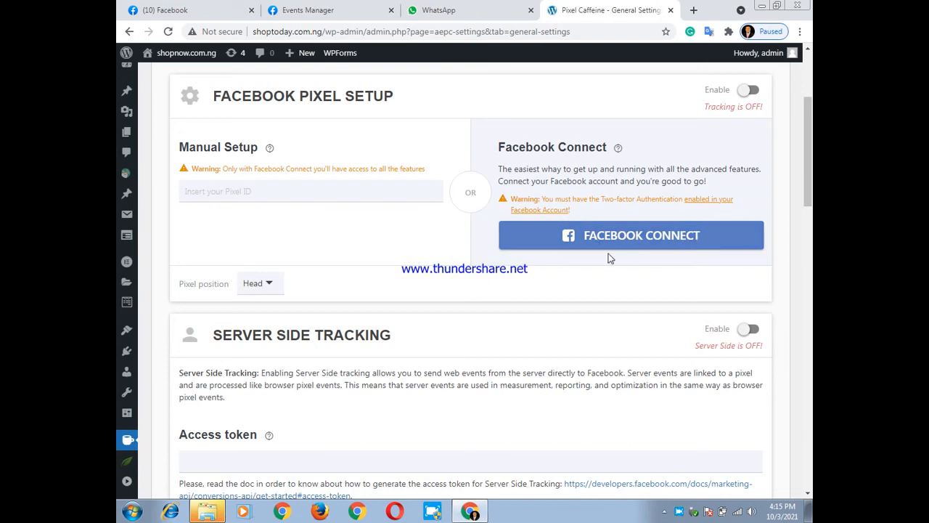
click(629, 245)
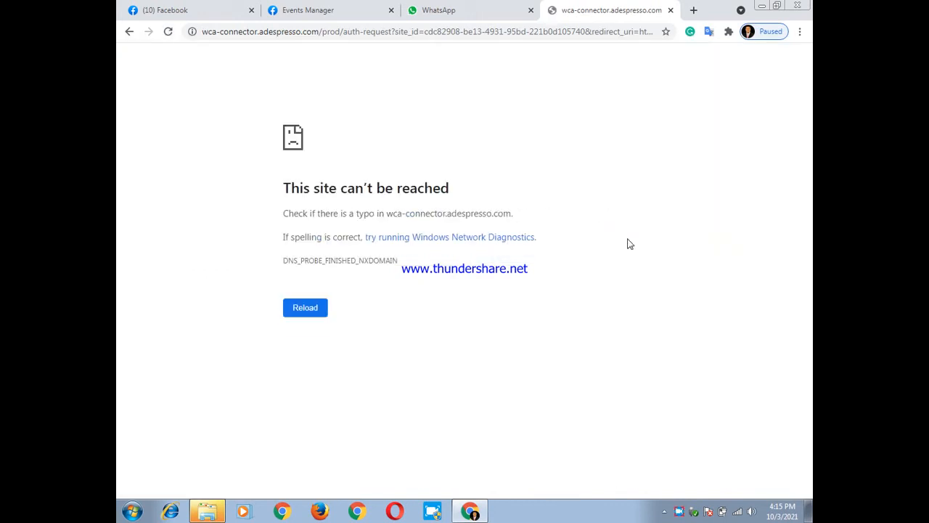
click(172, 9)
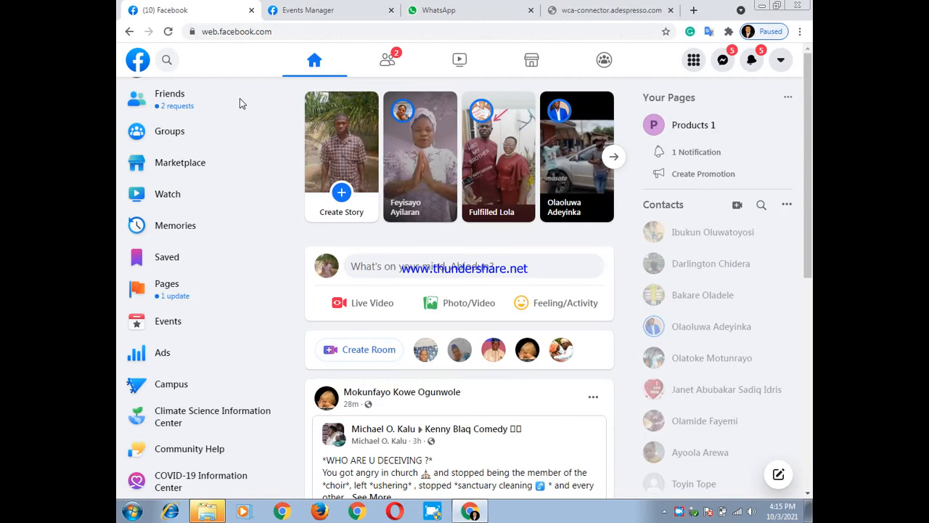
click(317, 10)
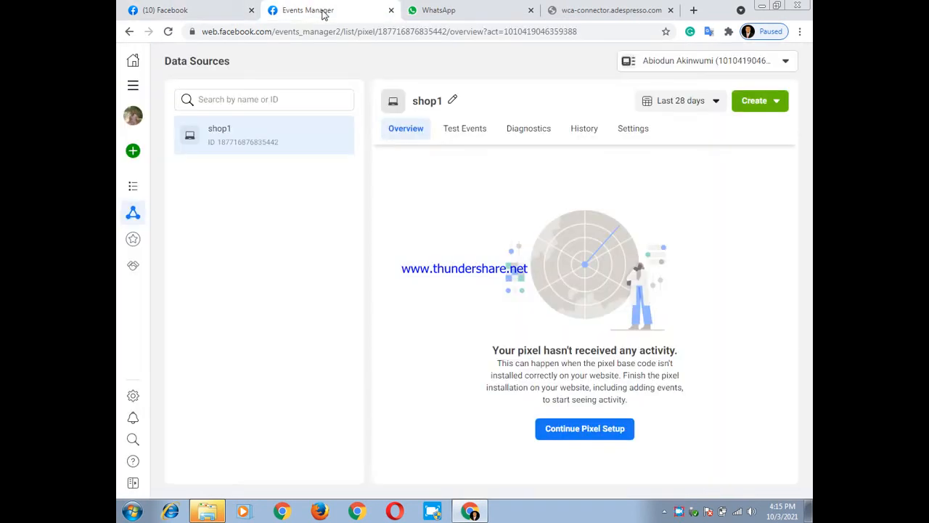
click(601, 9)
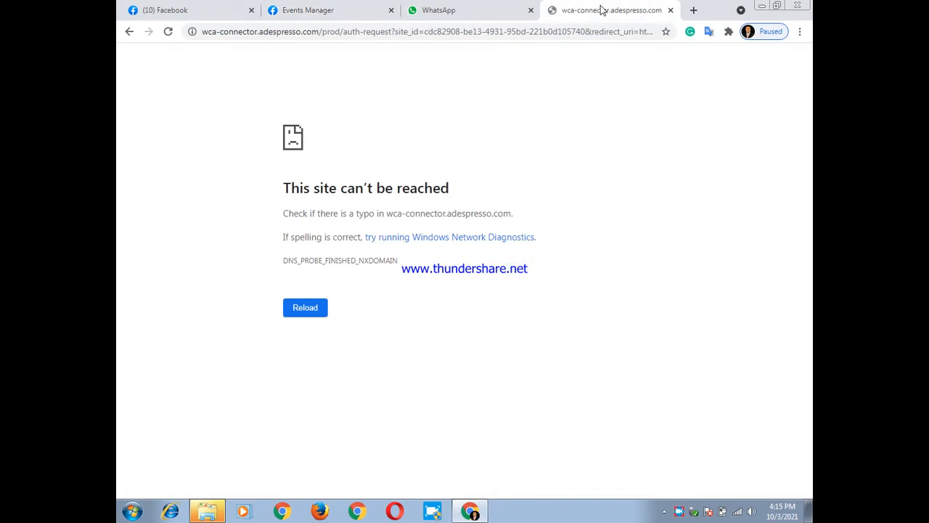
Reload the wca-connector.adespresso.com authorization page several times to retry the Facebook connection
click(168, 32)
click(168, 32)
click(167, 33)
click(168, 31)
right_click(681, 511)
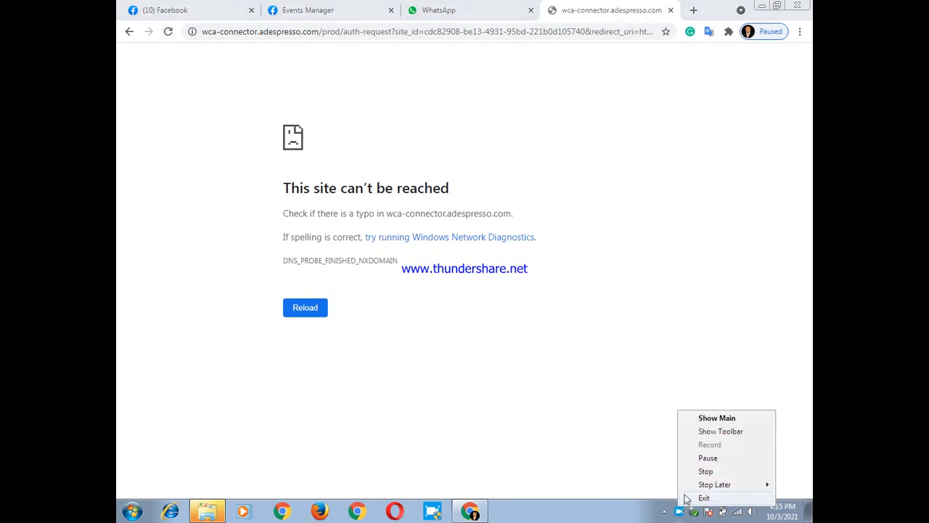
click(698, 458)
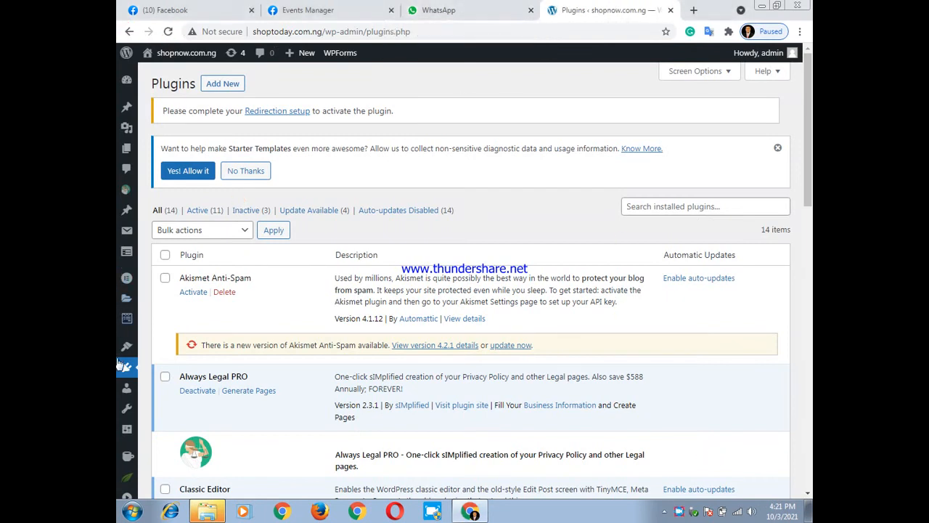
Locate Pixel Caffeine in the installed plugins list and reopen its settings at the Facebook Pixel Setup section
scroll(301, 338, down, 1)
scroll(299, 337, down, 8)
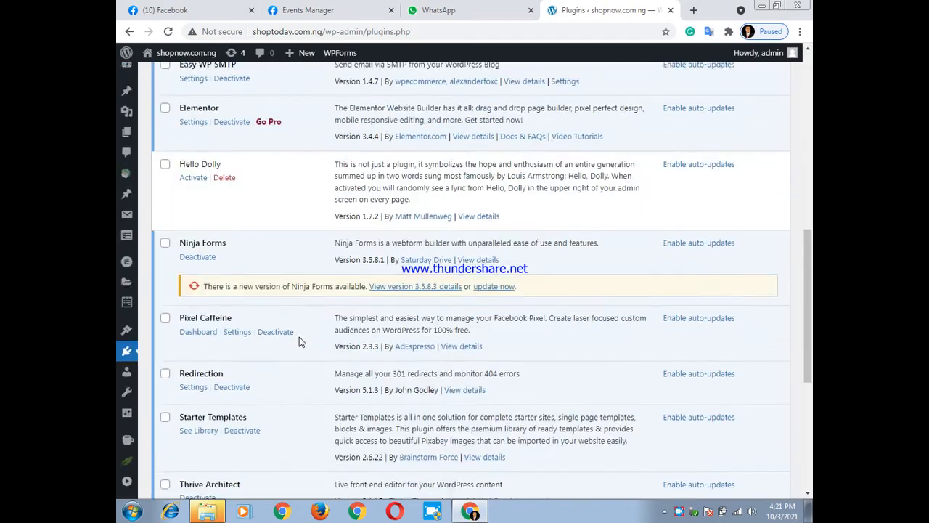
scroll(212, 305, down, 3)
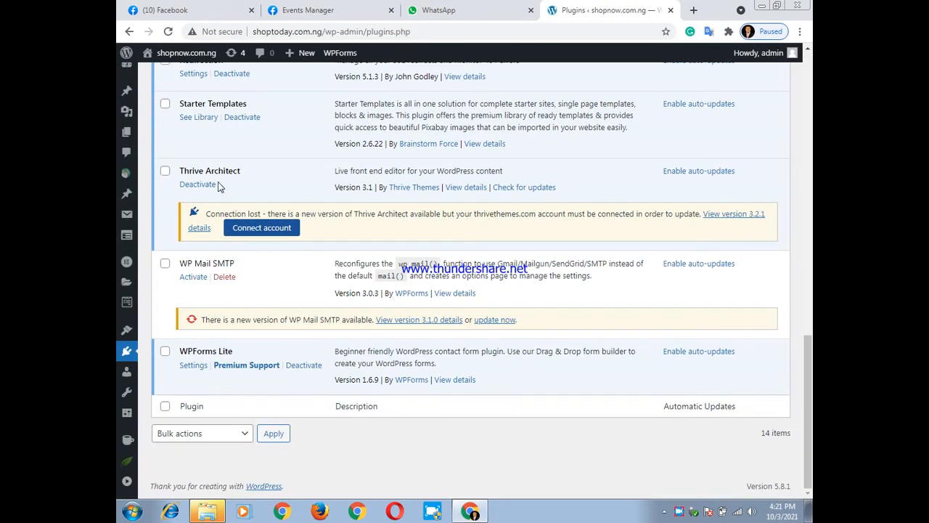
scroll(218, 181, up, 2)
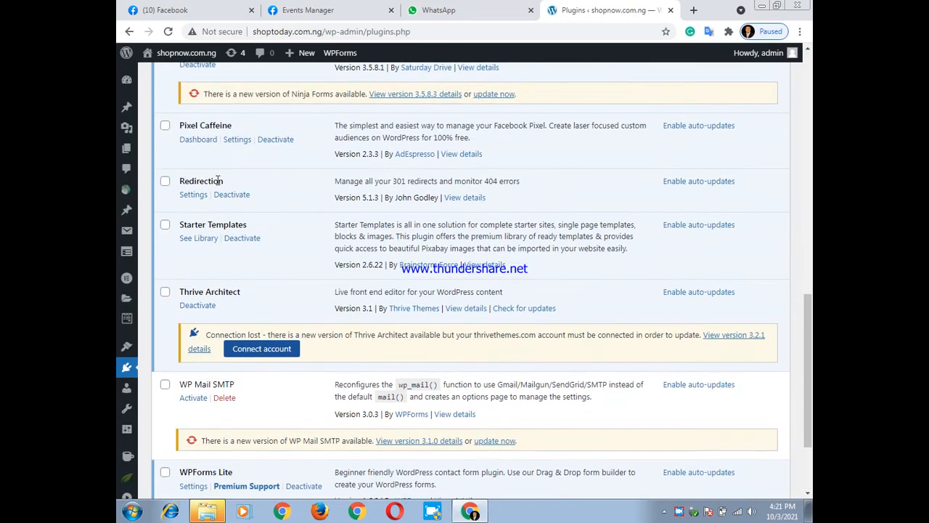
click(229, 143)
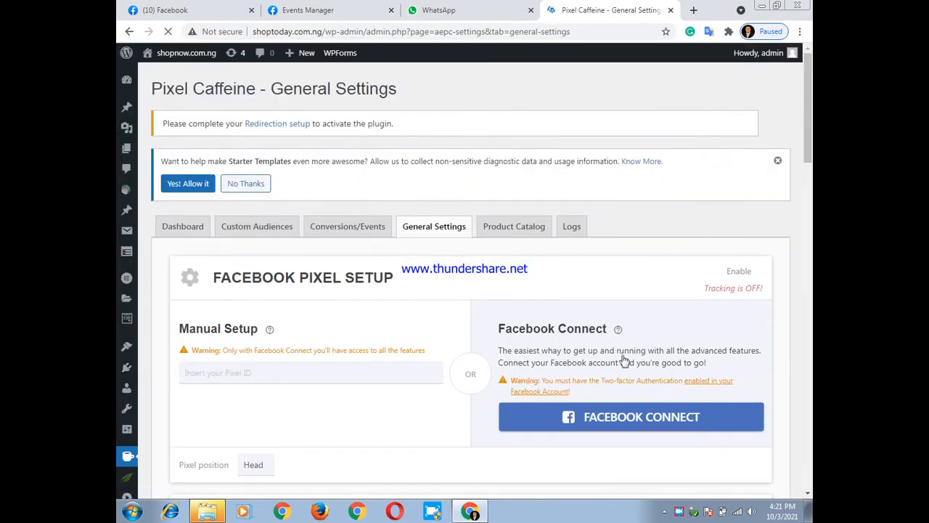
scroll(622, 300, down, 1)
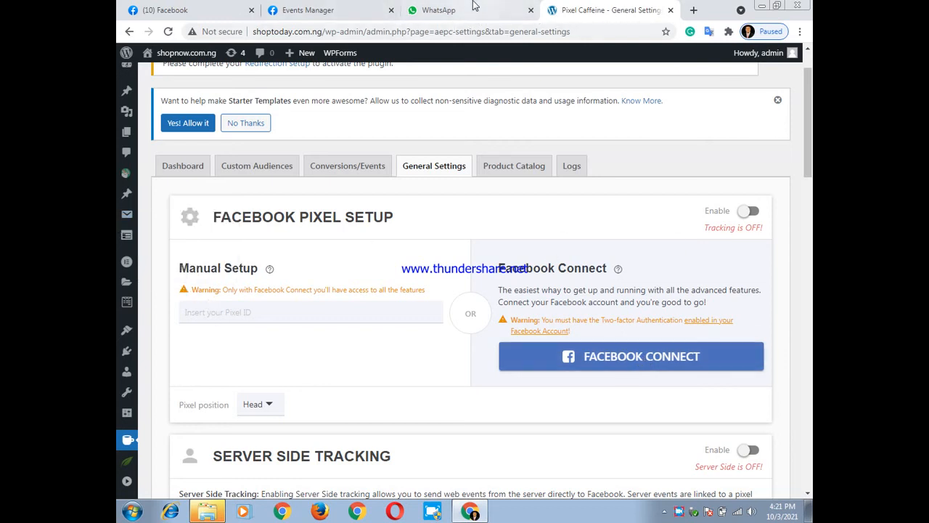
Switch to Events Manager and copy the ID of the shop1 pixel
click(328, 8)
click(235, 144)
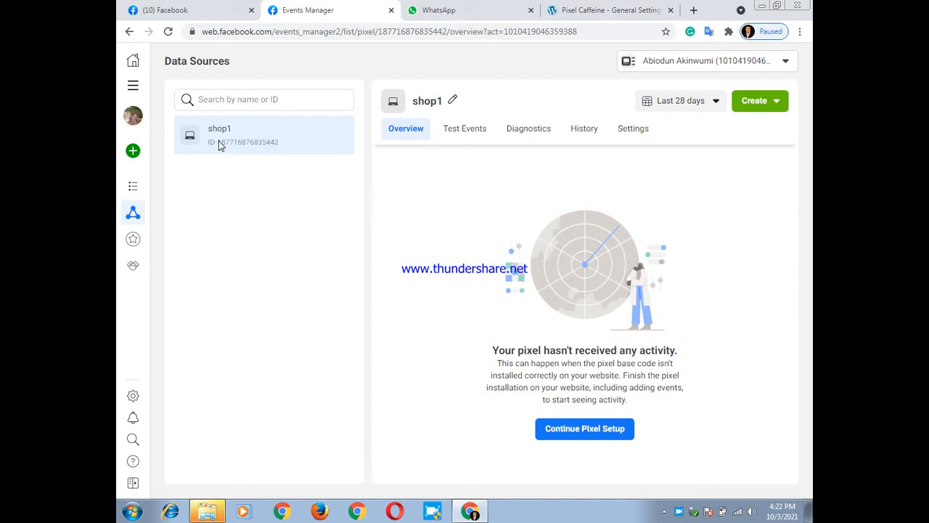
drag(218, 143, 280, 144)
right_click(270, 142)
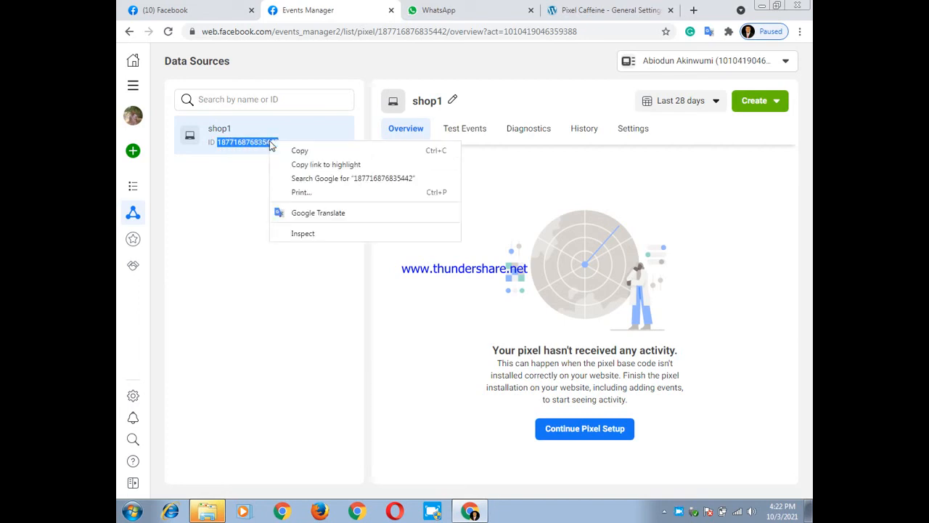
click(308, 153)
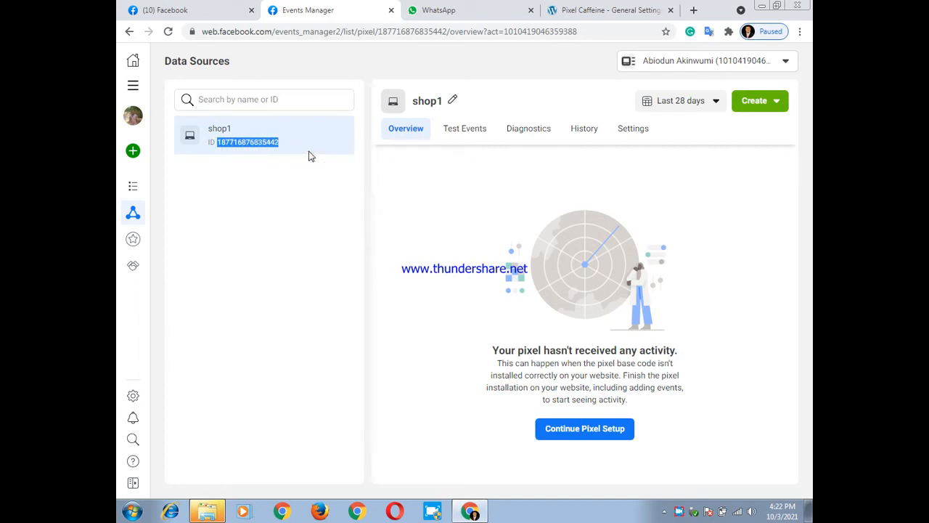
Paste the copied pixel ID into Pixel Caffeine's manual setup and save the general settings
click(598, 13)
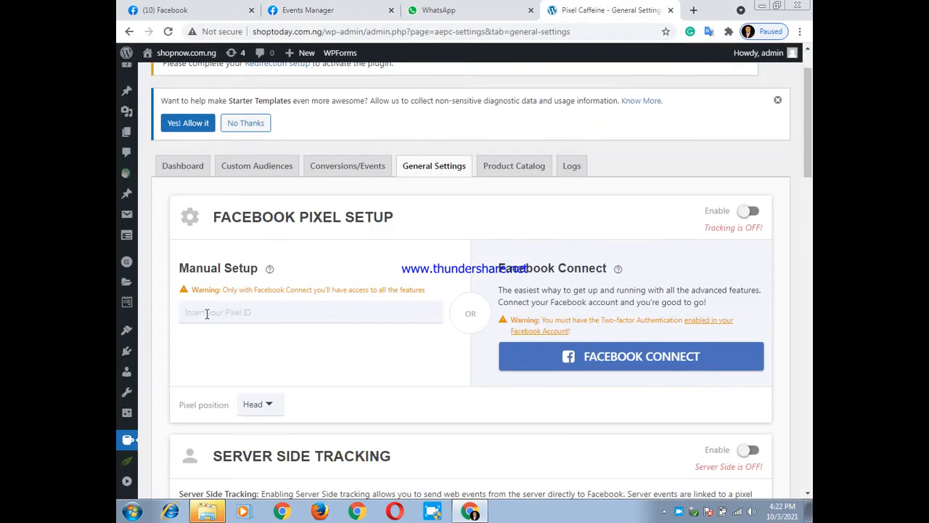
key(ctrl+v)
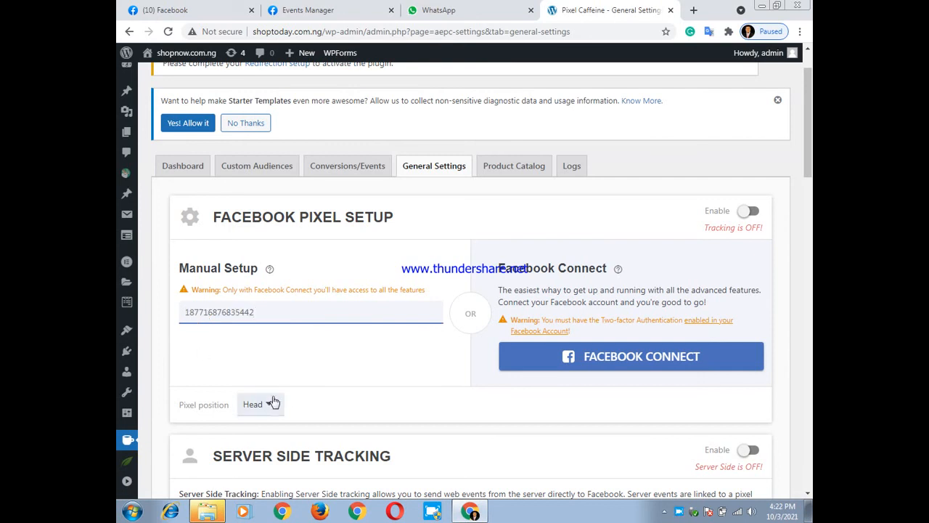
scroll(273, 403, down, 5)
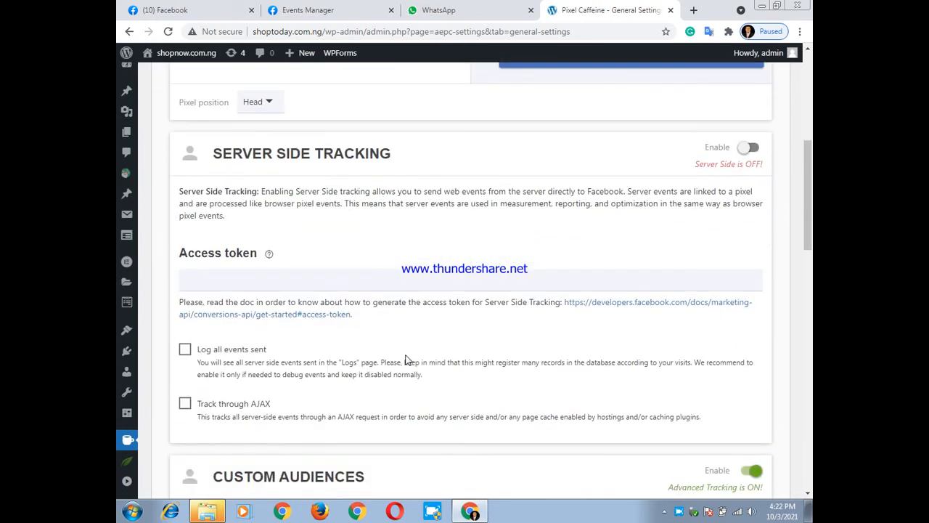
scroll(406, 361, down, 2)
scroll(421, 353, down, 9)
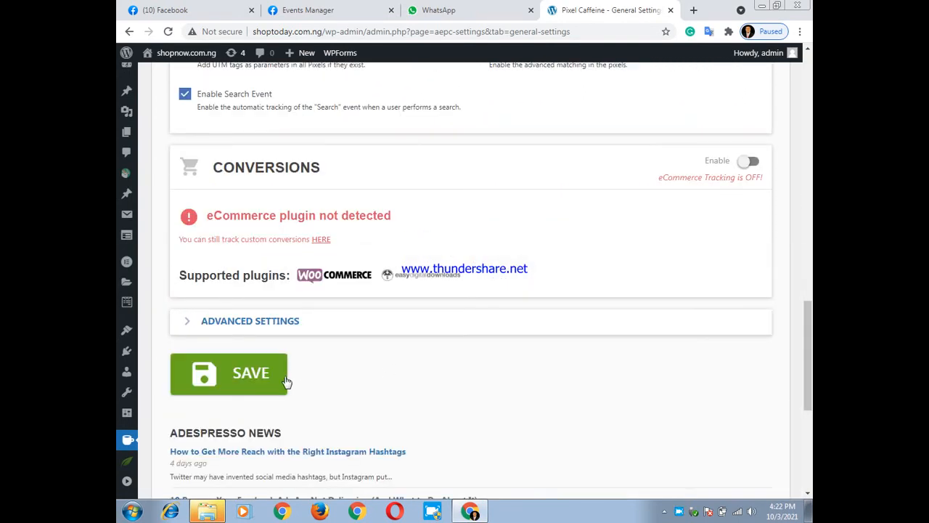
click(249, 385)
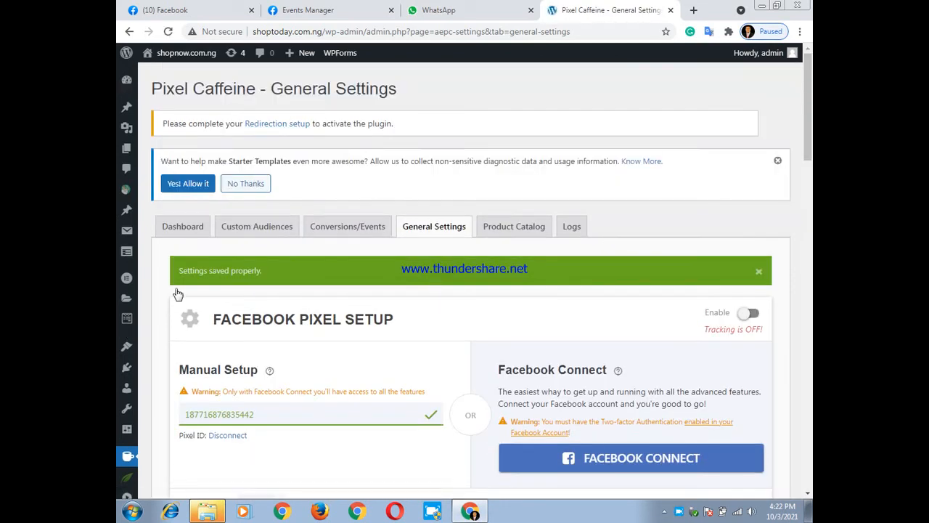
Open Pixel Caffeine's Conversions/Events settings and name the new tracking "hair growth"
mouse_move(126, 318)
scroll(593, 343, down, 2)
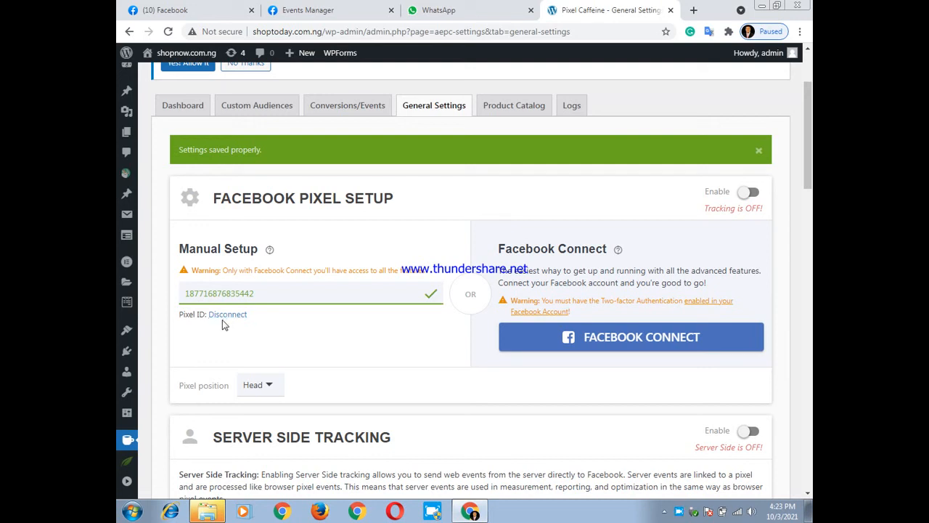
scroll(225, 324, down, 20)
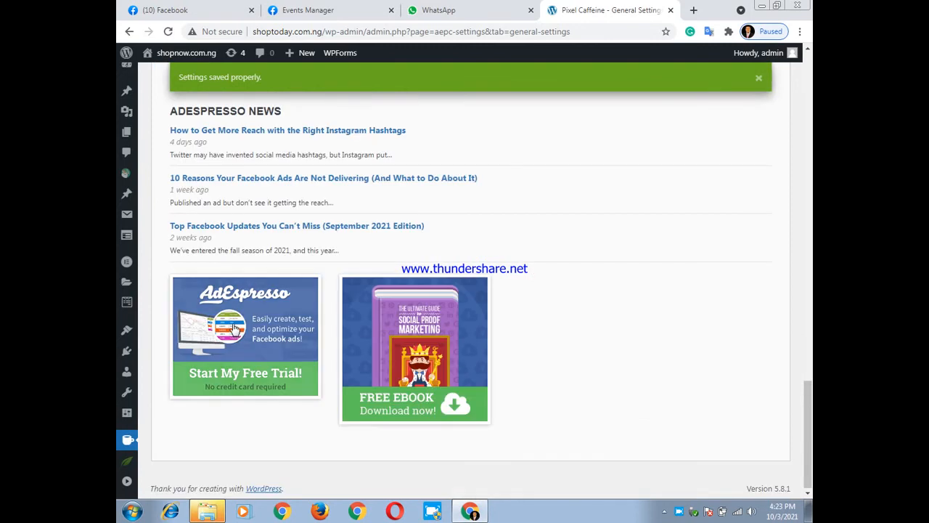
scroll(234, 328, up, 20)
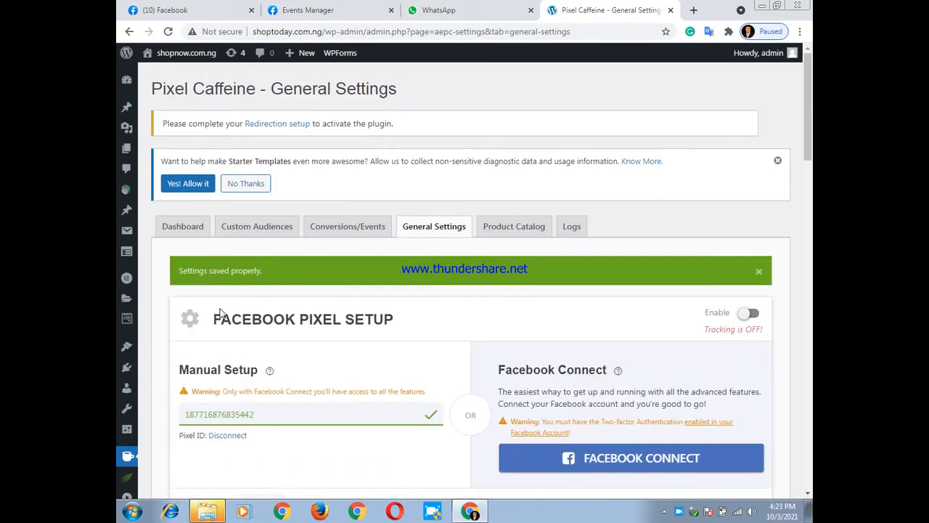
click(352, 228)
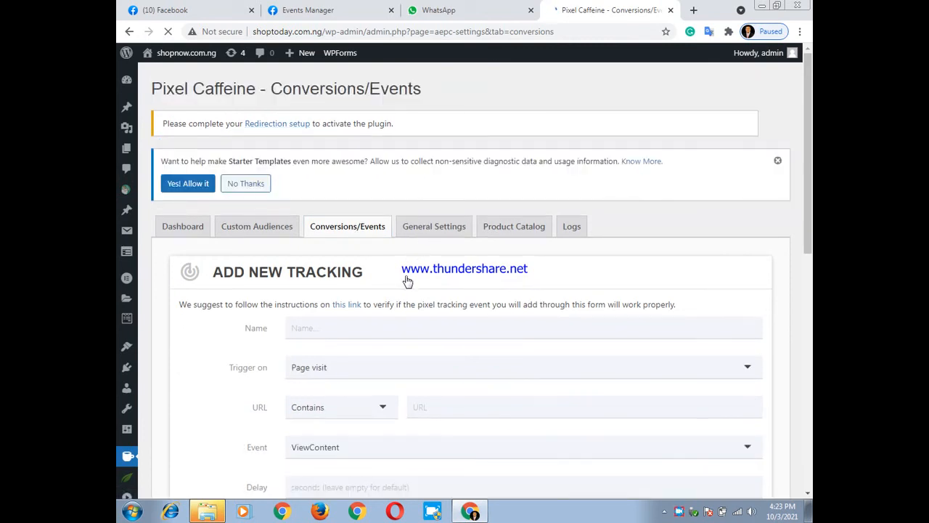
click(340, 335)
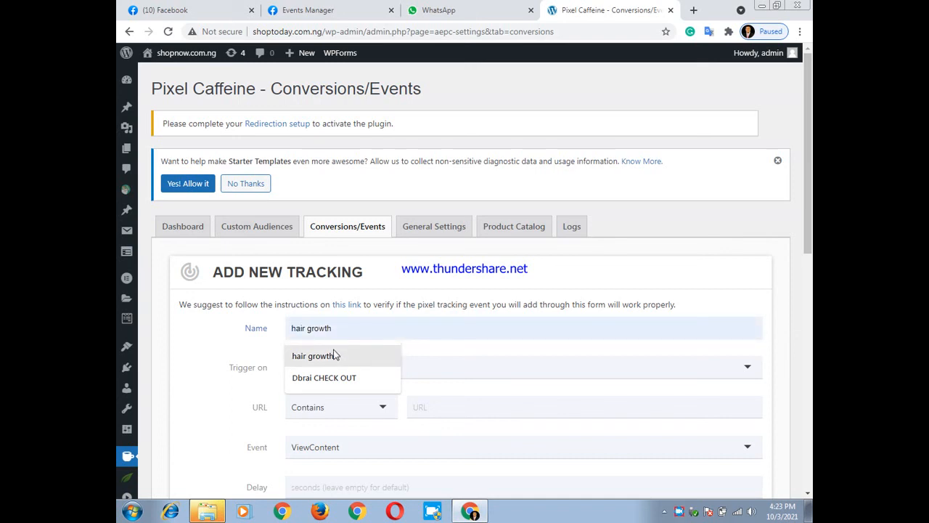
click(331, 355)
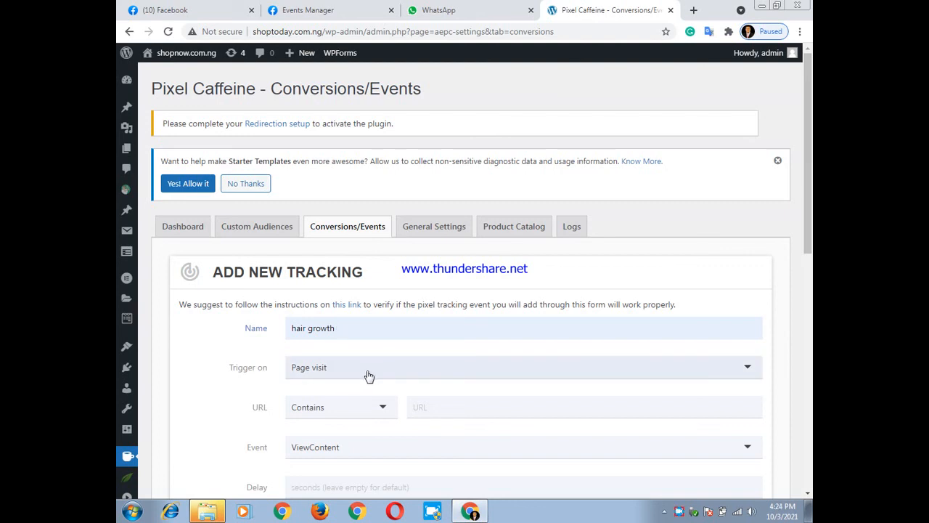
Keep the tracking's trigger on Page visit, set its event to Purchase and its delay to 2 seconds
click(749, 372)
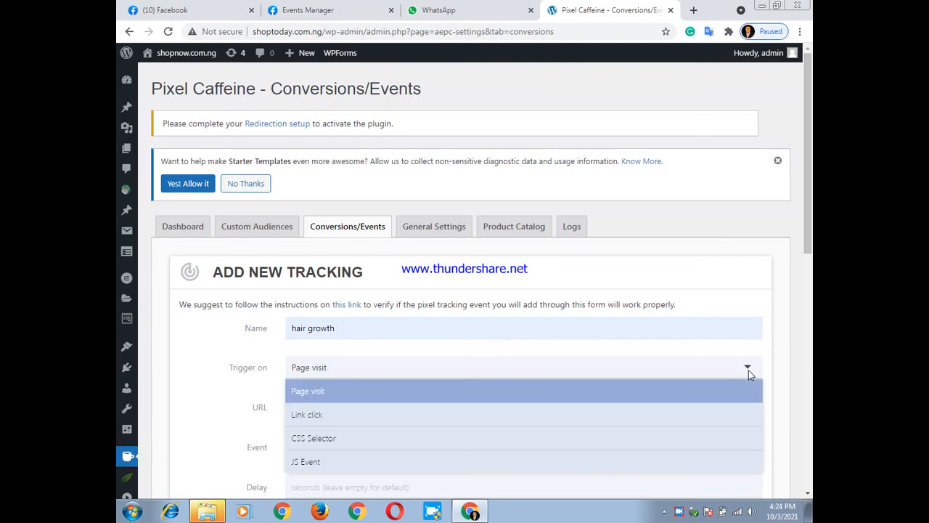
click(749, 370)
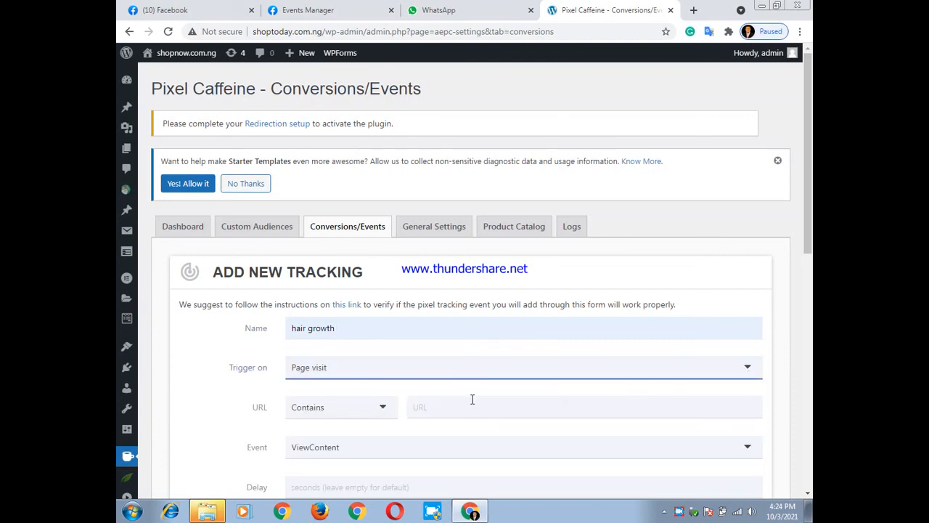
scroll(457, 402, down, 2)
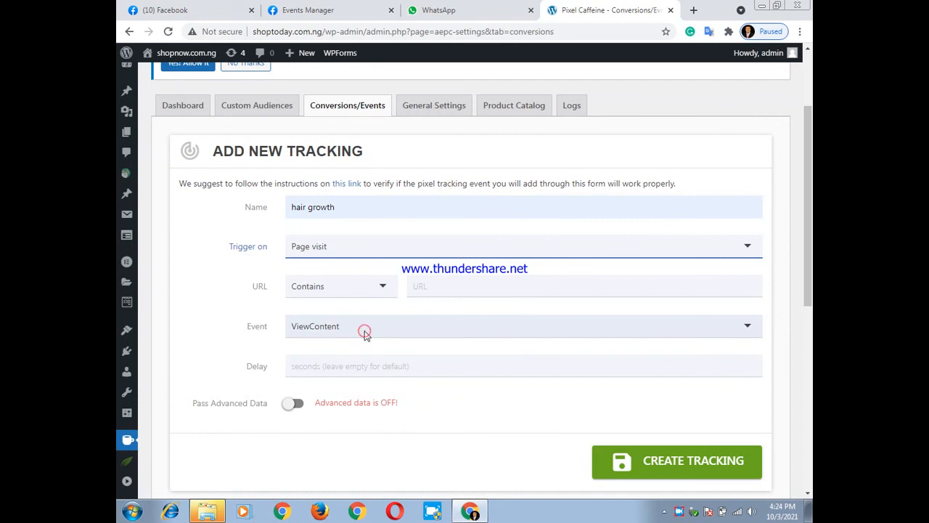
click(364, 331)
scroll(351, 435, down, 2)
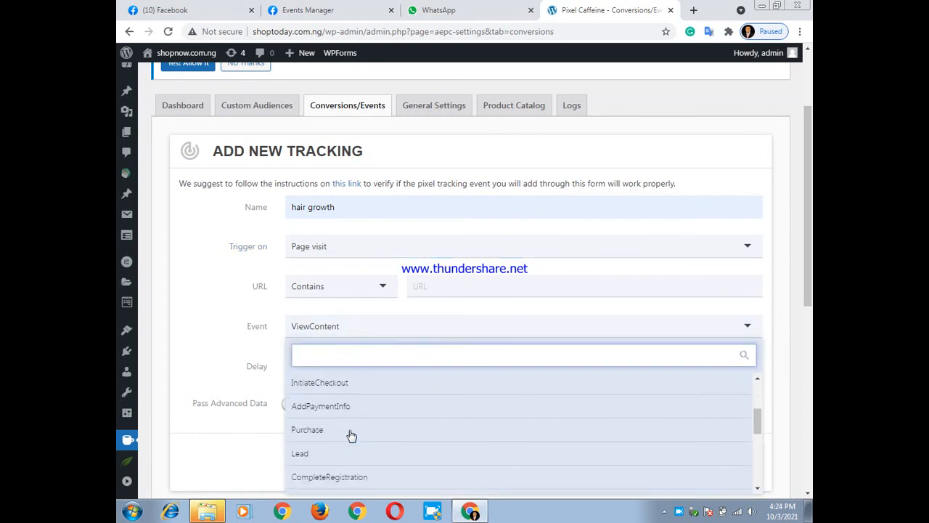
click(352, 432)
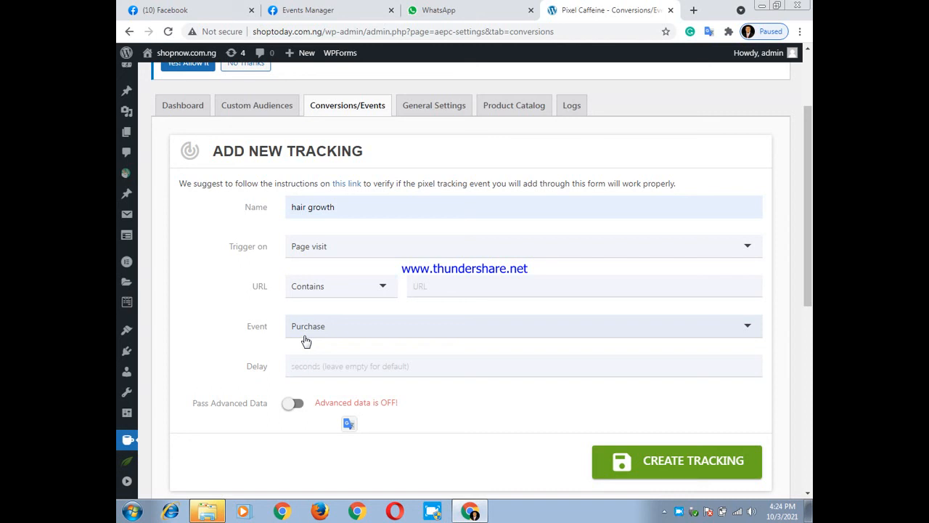
click(323, 371)
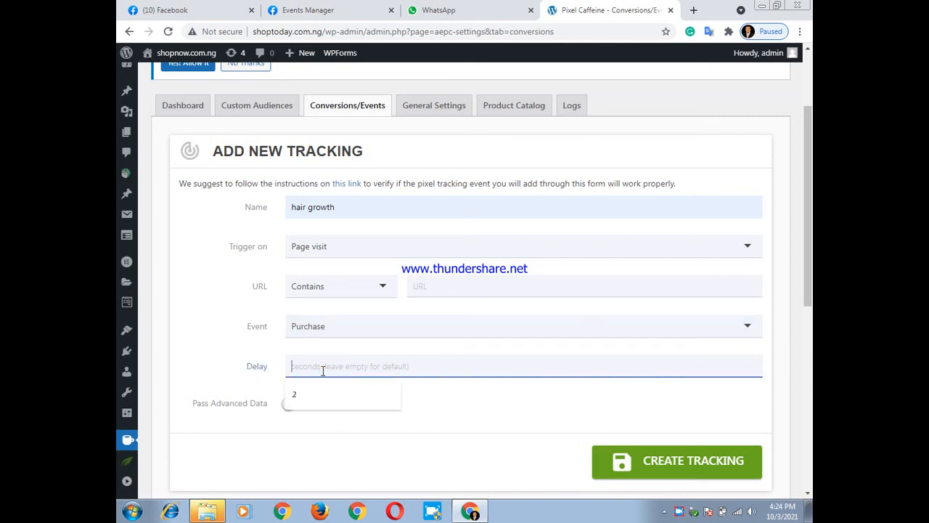
click(292, 393)
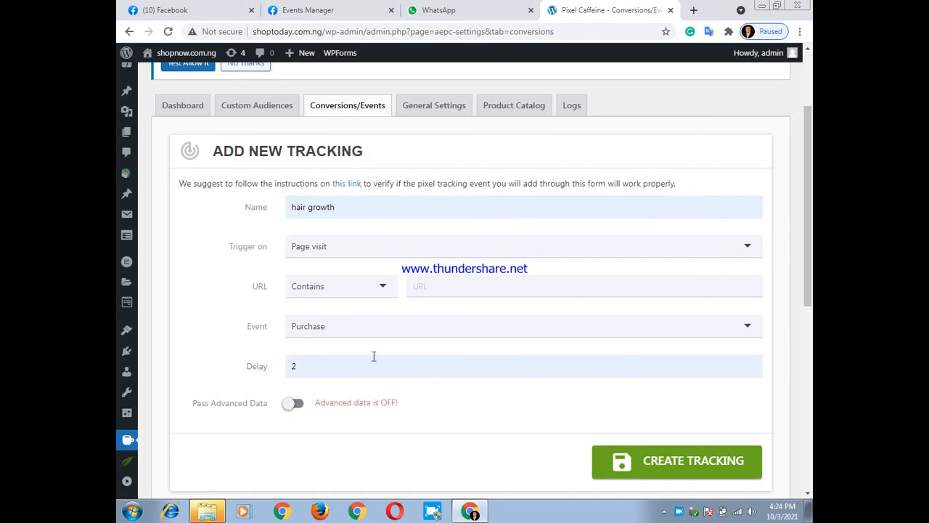
Open the list of all WordPress pages in a new tab to find the page address for the tracking's URL
scroll(374, 356, up, 2)
click(458, 410)
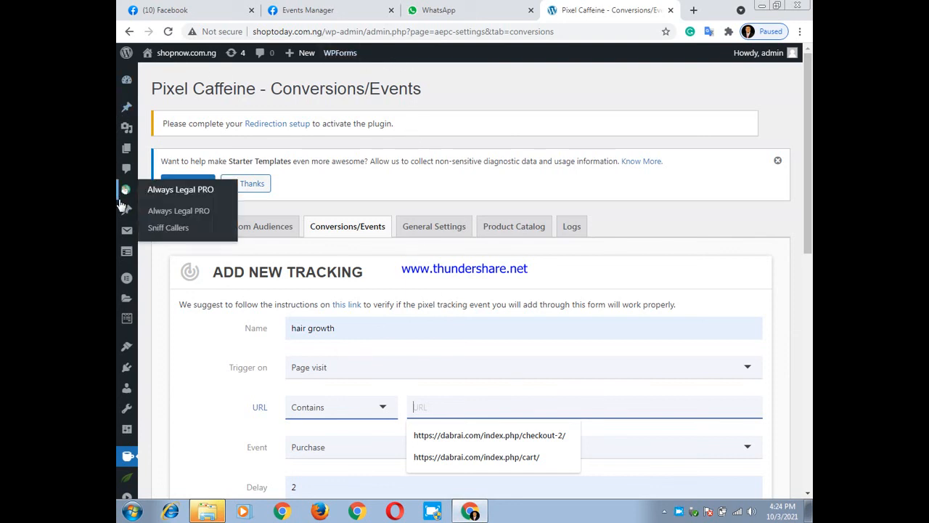
mouse_move(126, 252)
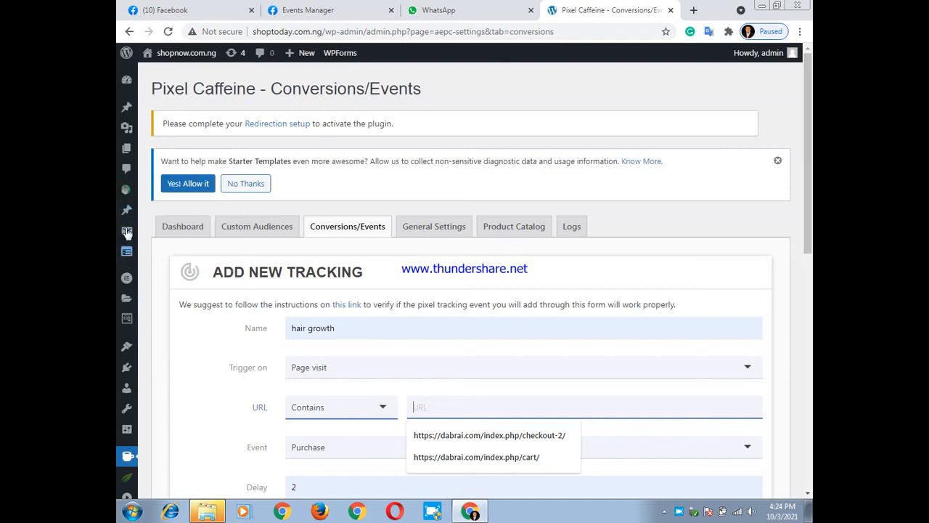
mouse_move(127, 155)
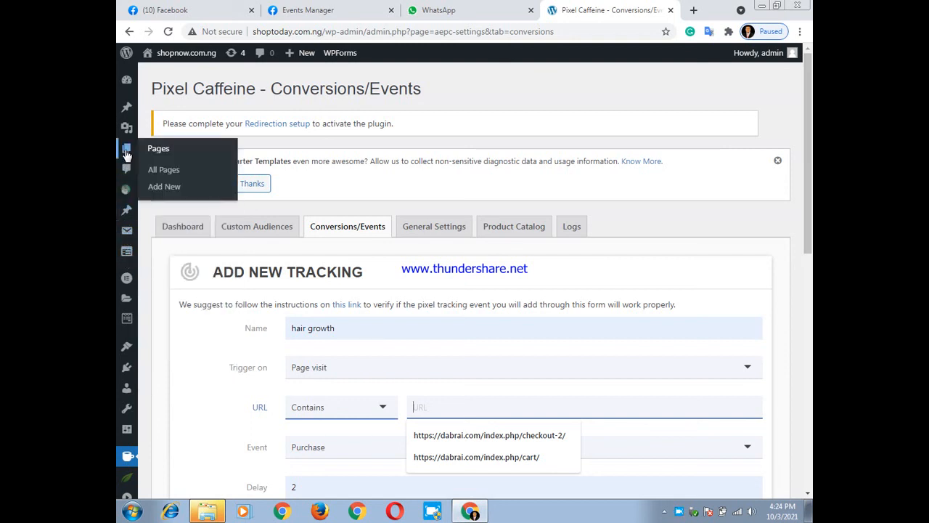
right_click(166, 172)
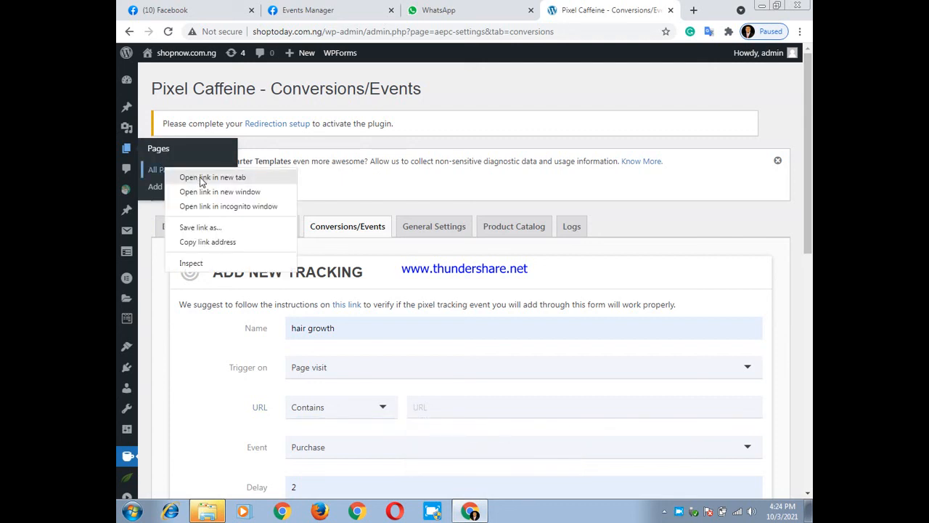
click(201, 180)
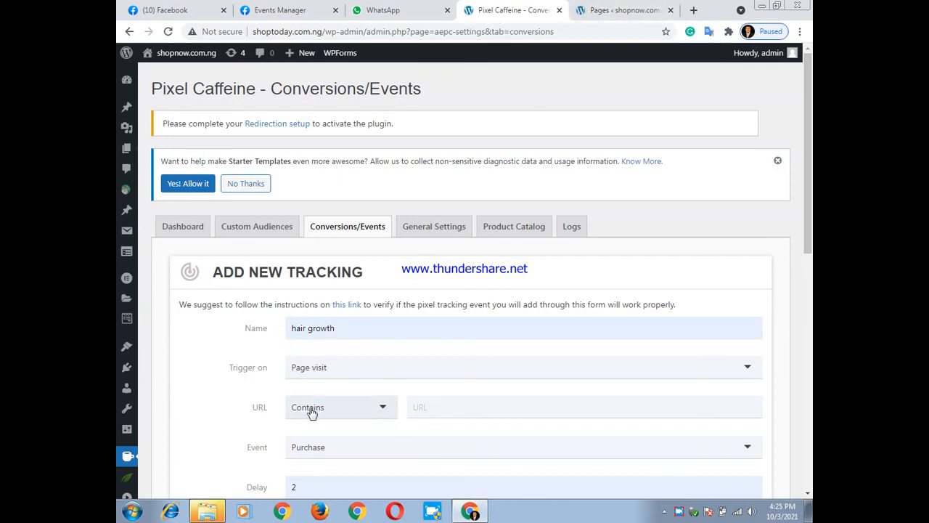
Open the "Thank you 1" page for editing from the WordPress page list and copy its permalink address
click(623, 9)
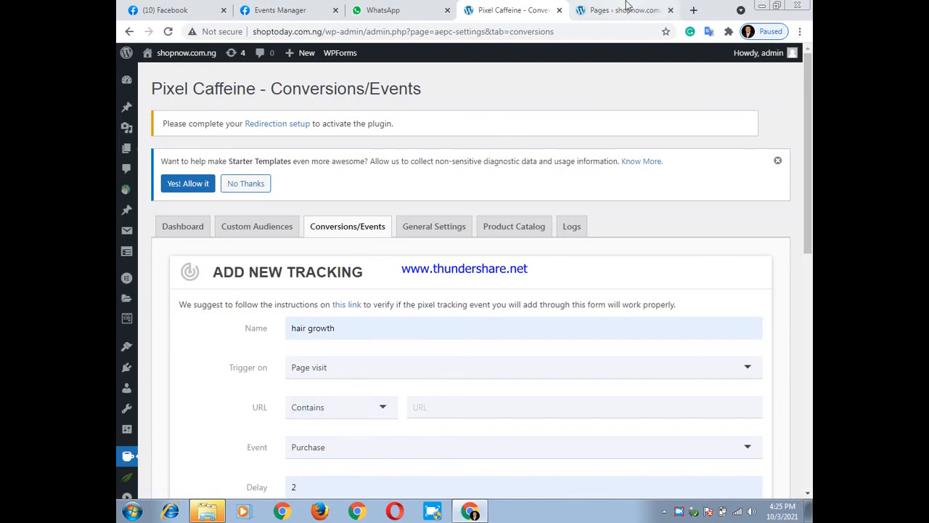
scroll(184, 326, down, 1)
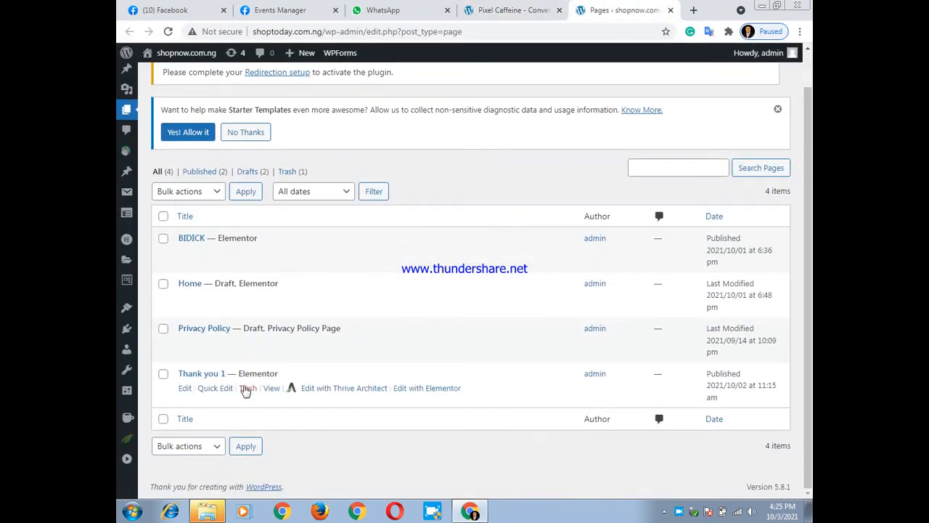
click(183, 390)
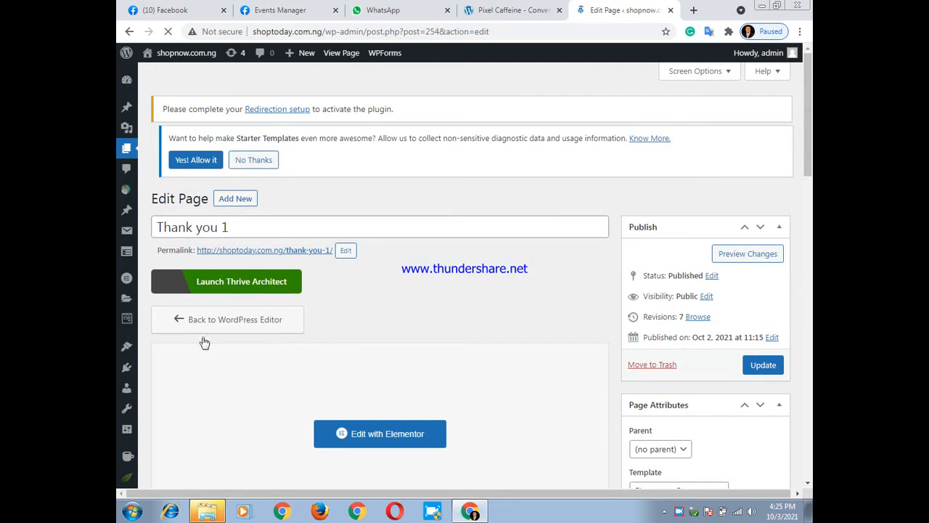
right_click(254, 252)
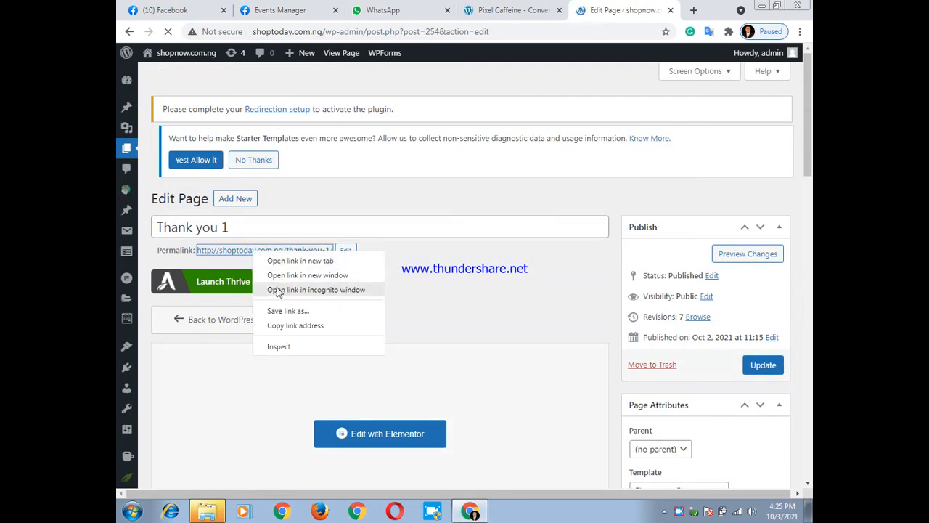
click(284, 326)
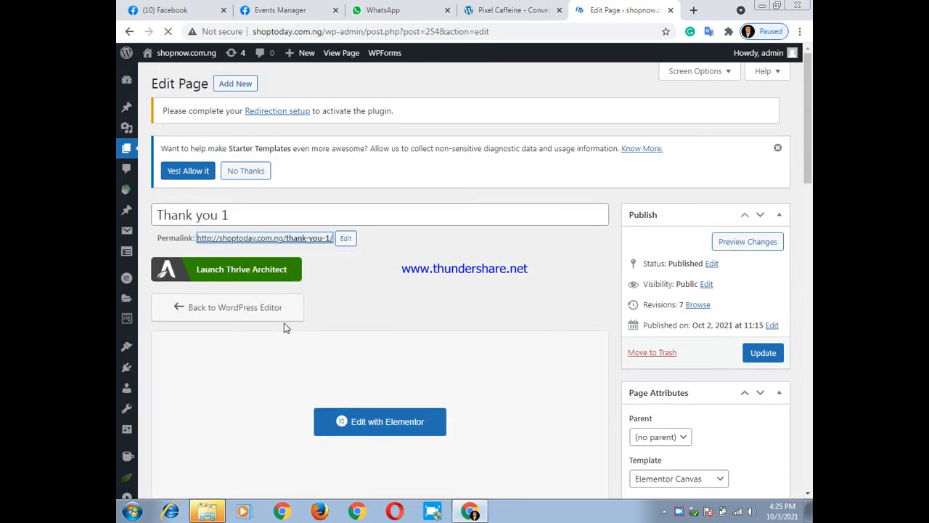
click(511, 11)
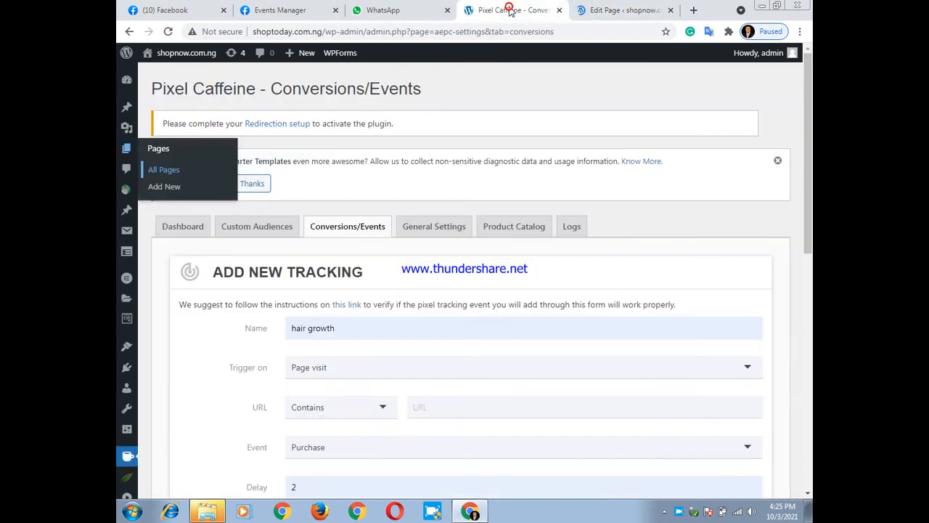
click(427, 409)
text(http://shoptoday.com.ng/thank-you-1/)
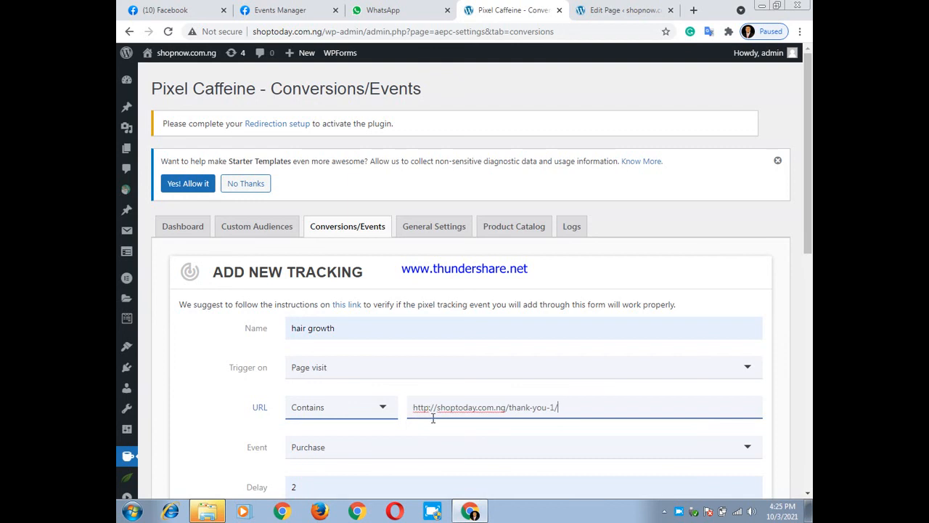
scroll(432, 418, down, 4)
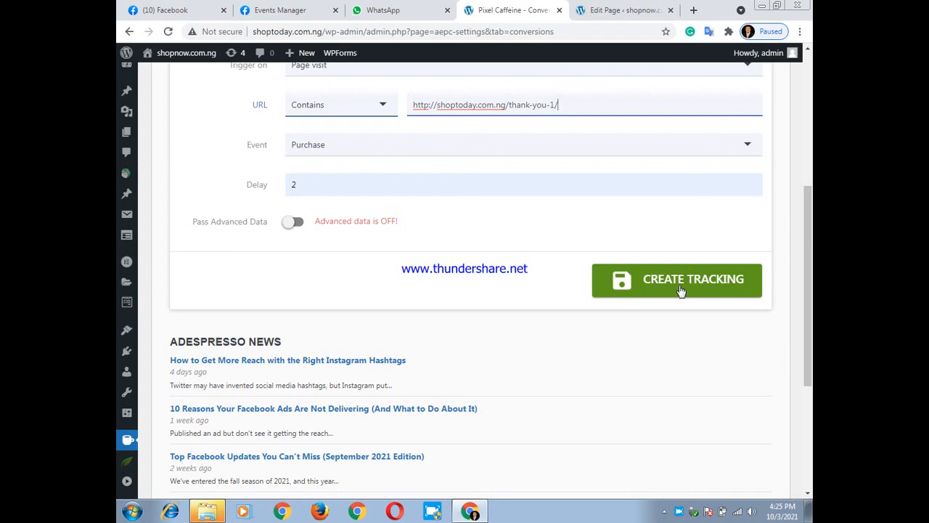
click(679, 286)
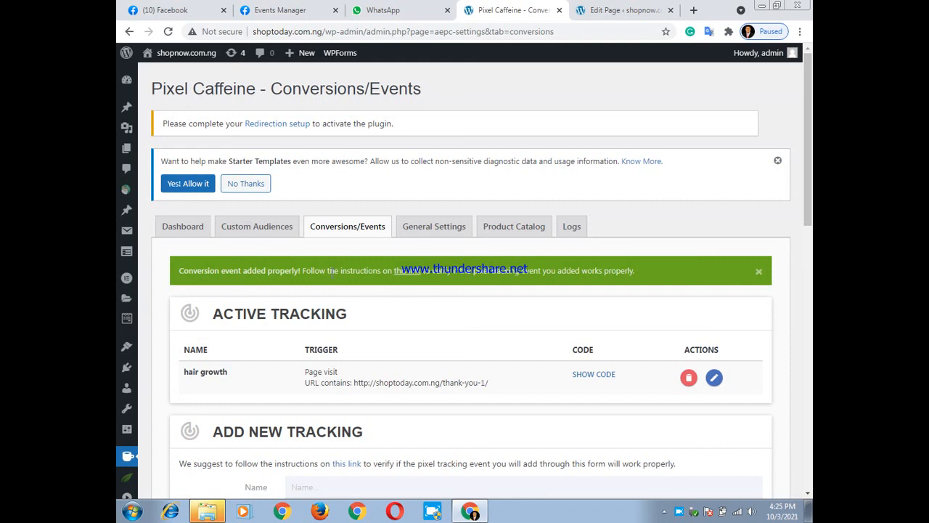
scroll(398, 254, down, 2)
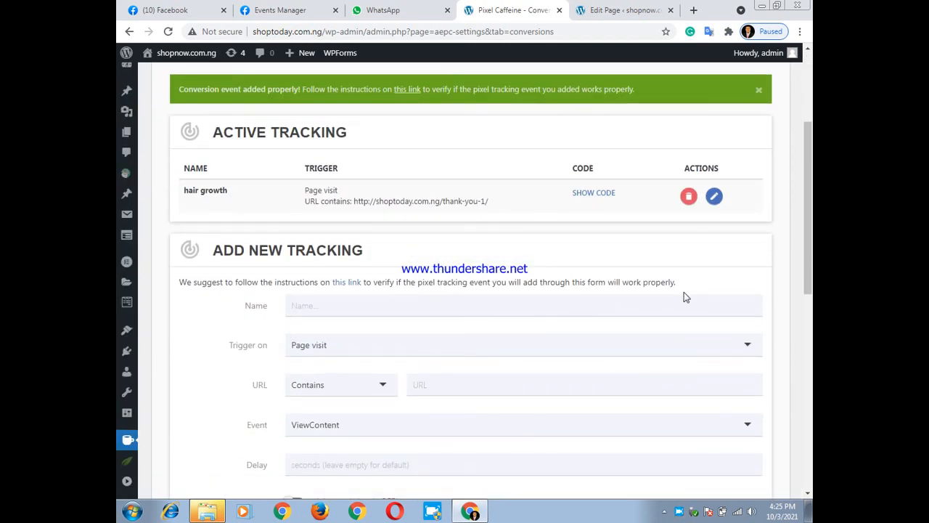
scroll(684, 291, up, 2)
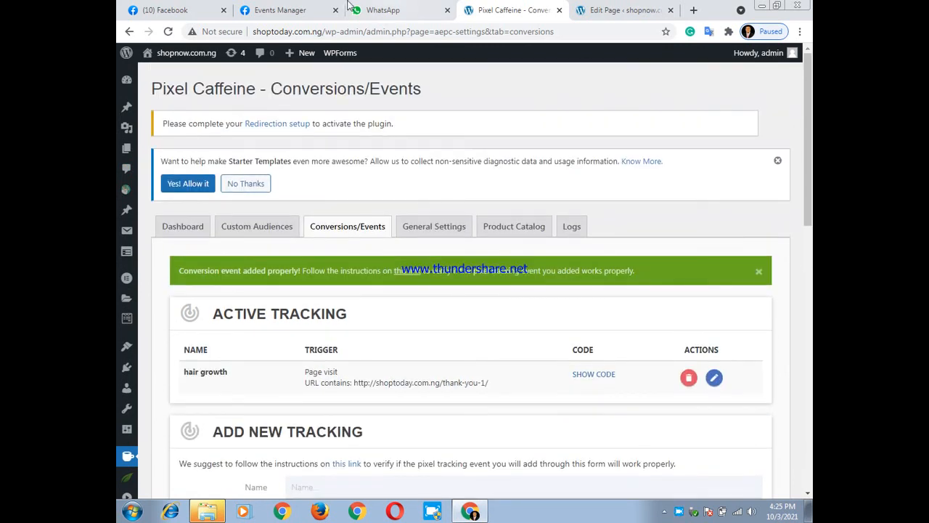
Switch to Facebook Events Manager, reload the shop1 pixel and open its Test Events view at the browser test instructions
click(273, 11)
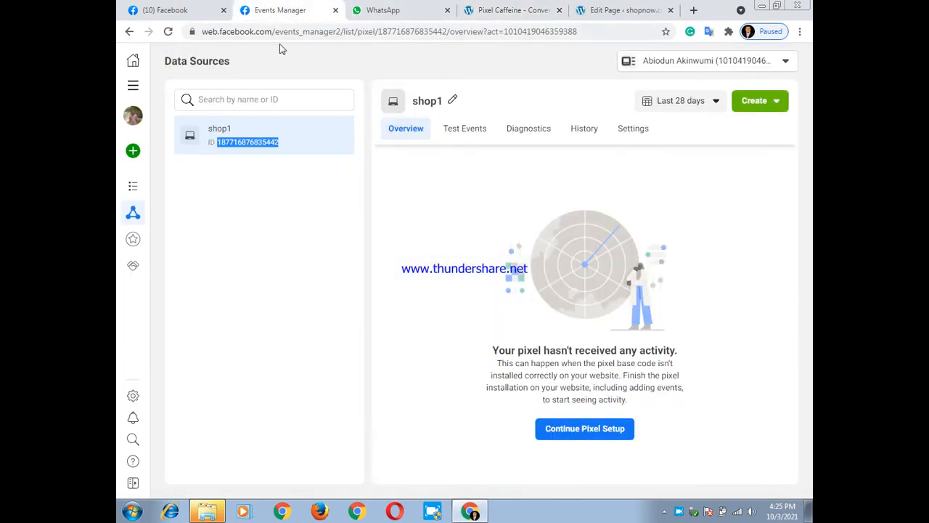
click(169, 32)
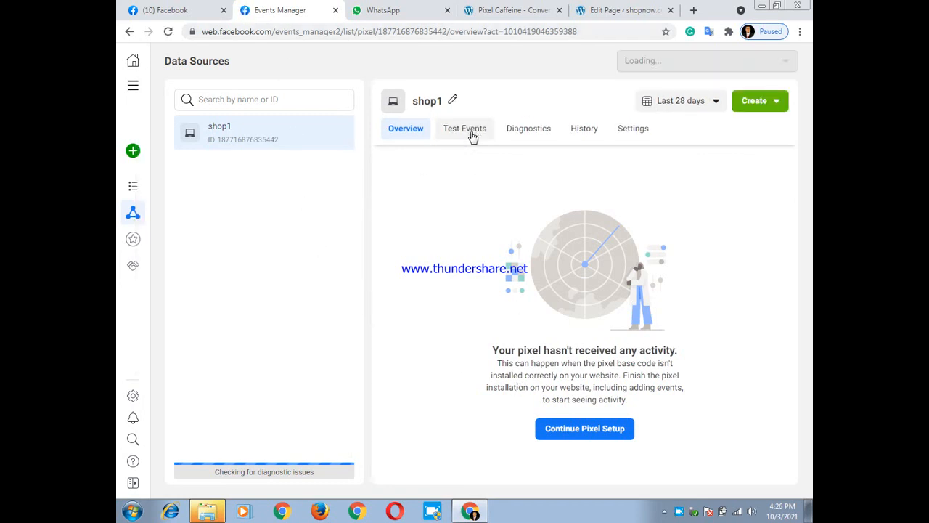
click(471, 135)
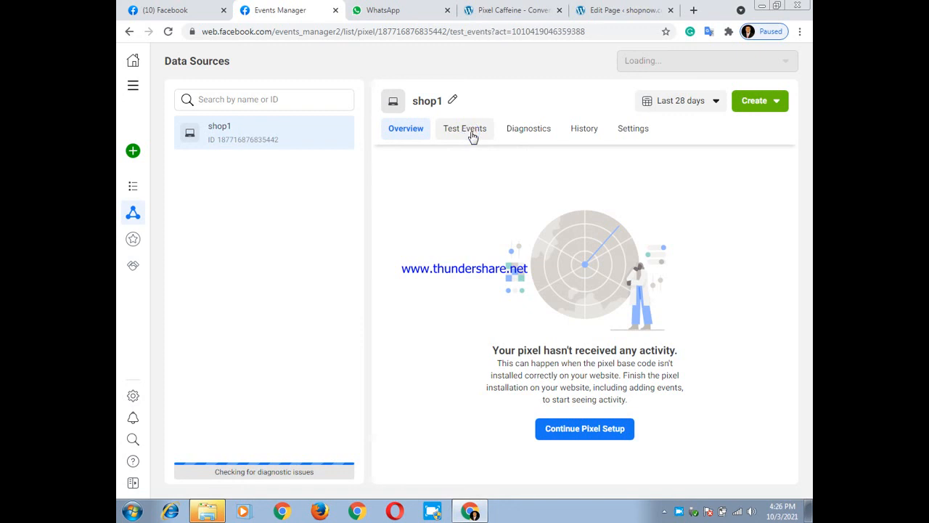
double_click(470, 135)
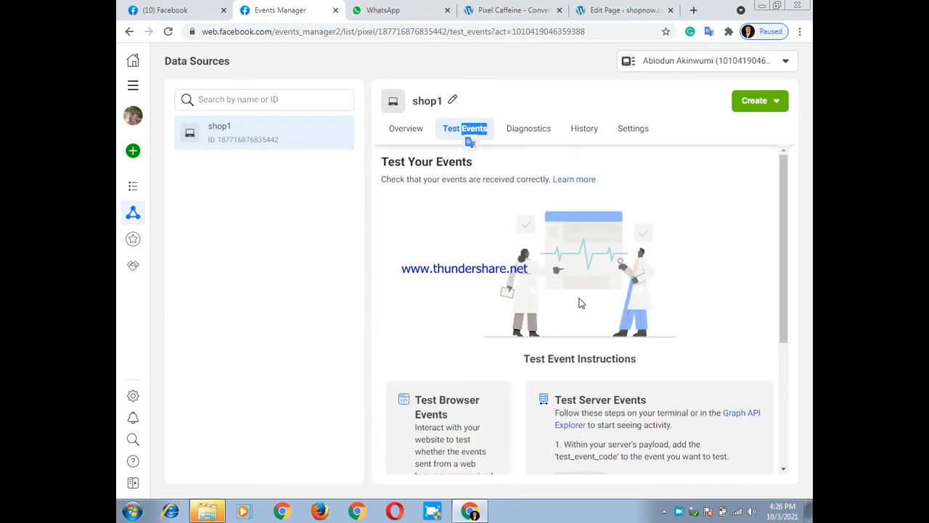
scroll(581, 302, down, 1)
scroll(578, 298, down, 3)
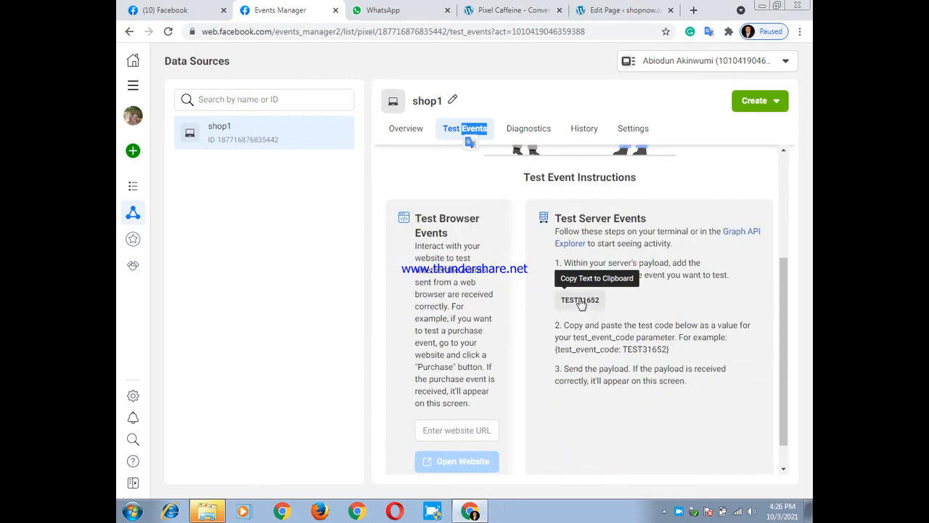
Enter shoptoday.com.ng as the website URL for testing browser events and open the website
click(485, 398)
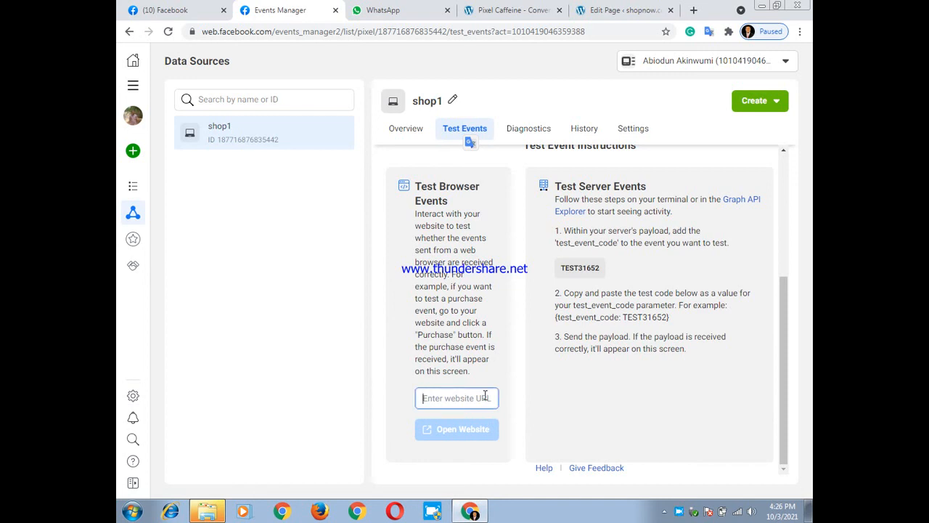
text(sp)
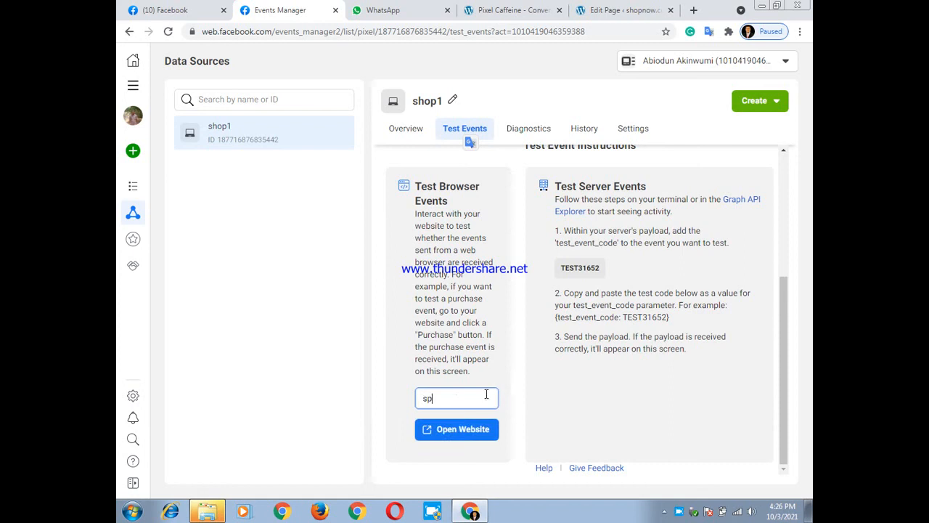
key(BackSpace)
text(m.ng)
click(462, 432)
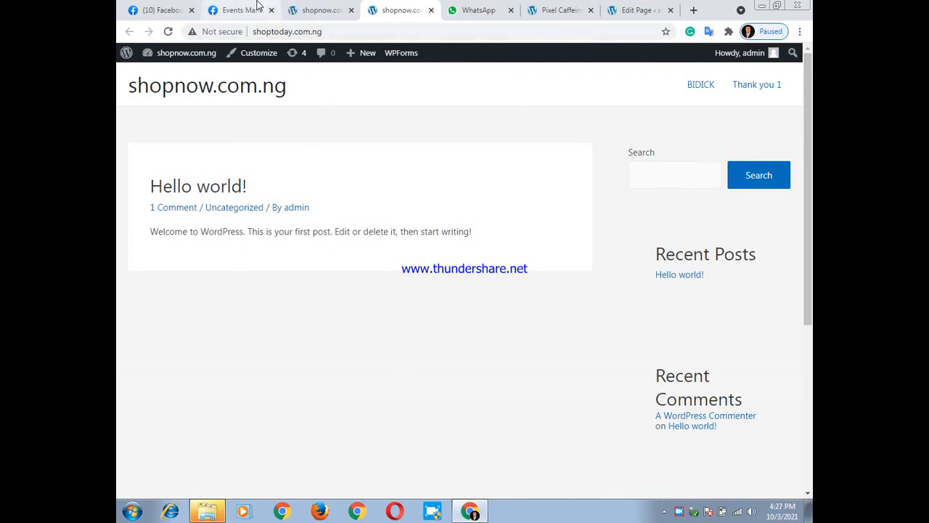
click(318, 9)
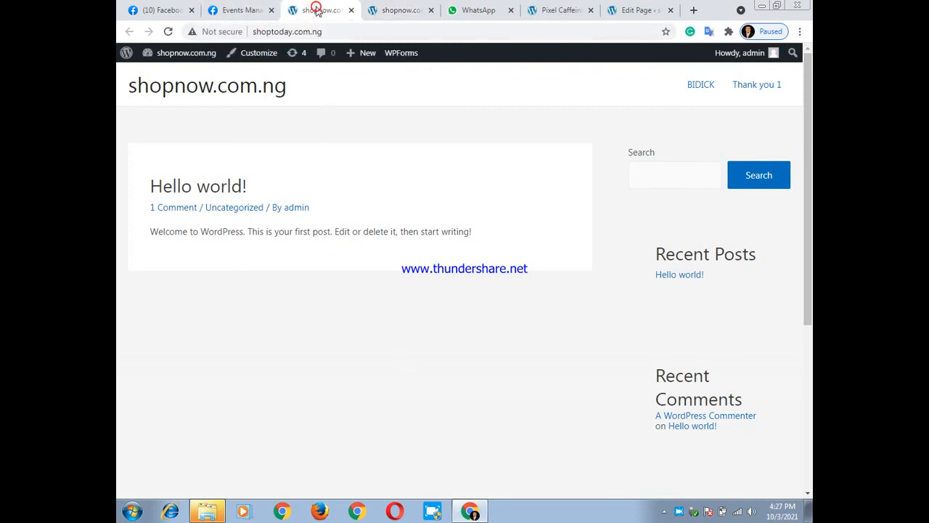
Return to Events Manager, reload Test Events to check for received activity, and go back to the shop1 pixel's Overview
click(245, 8)
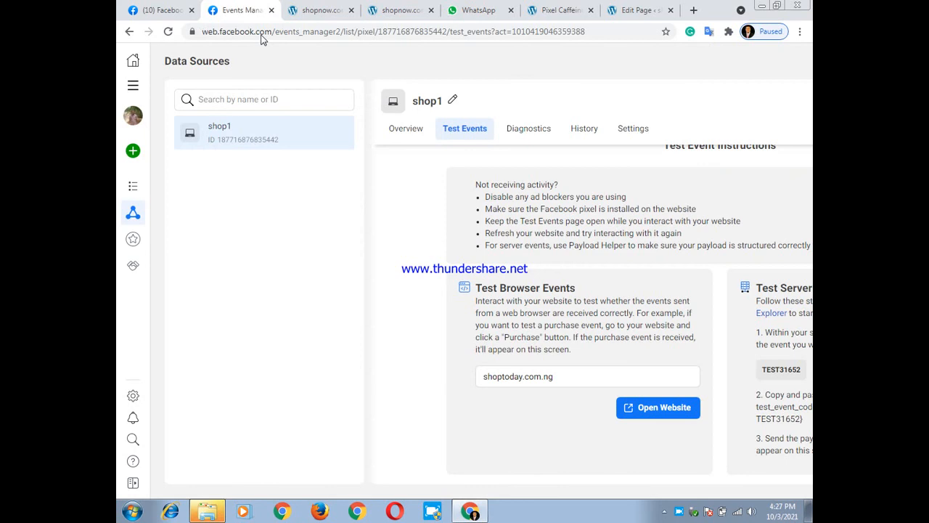
click(167, 33)
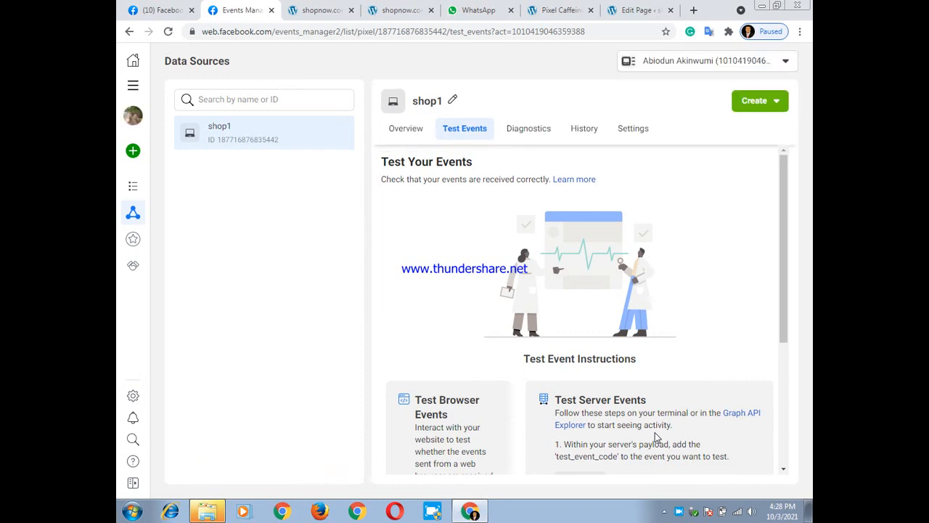
scroll(691, 359, down, 3)
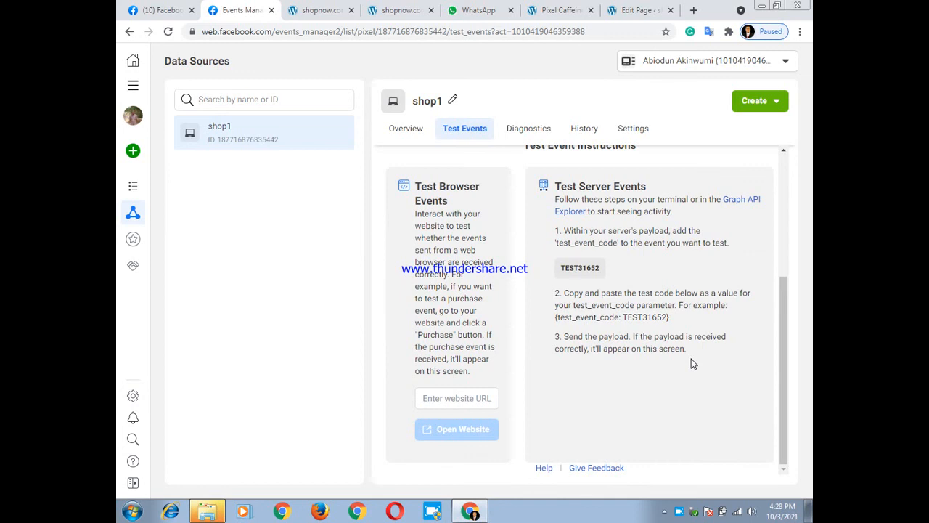
scroll(691, 358, up, 3)
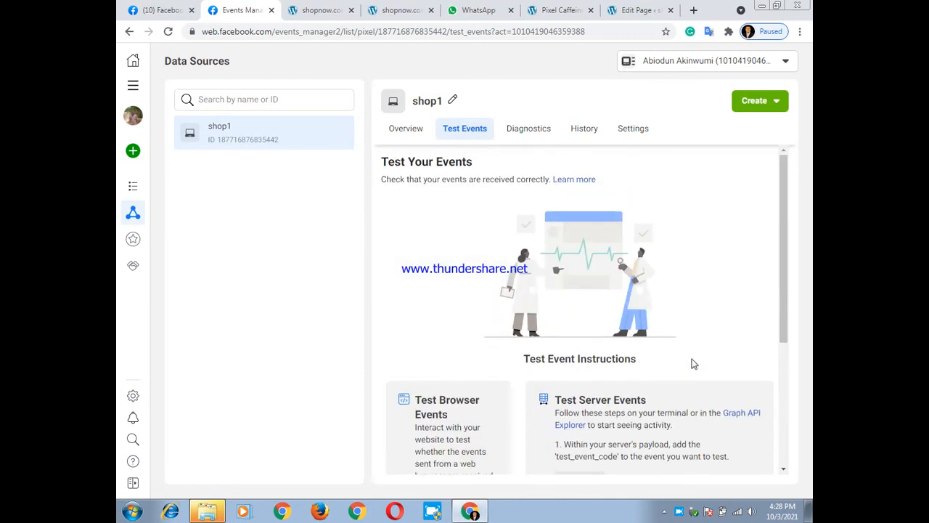
double_click(404, 133)
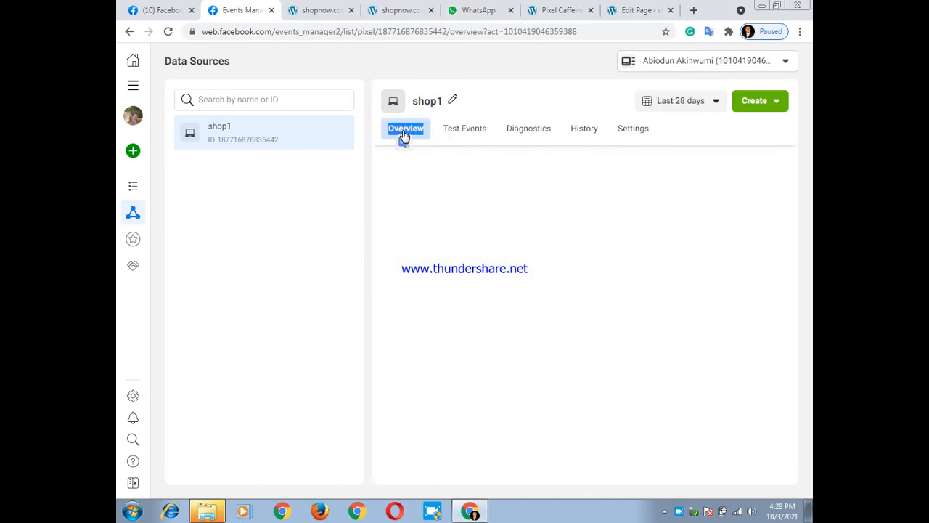